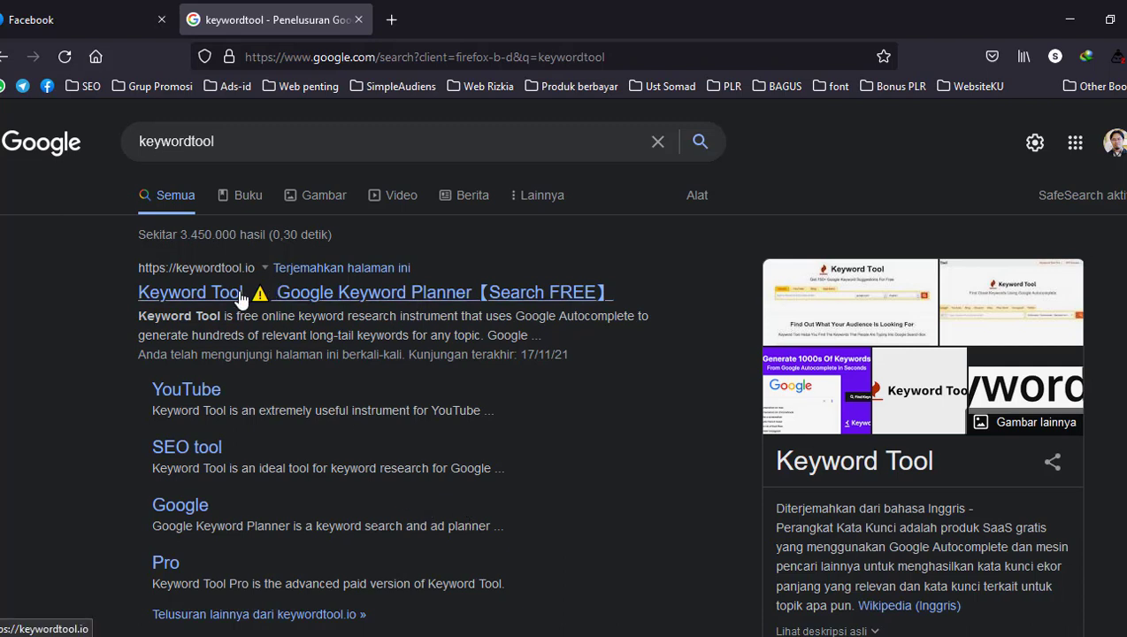
Open the Keyword Tool site, keywordtool.io, from the Google search results in a new browser tab and switch to it
click(247, 151)
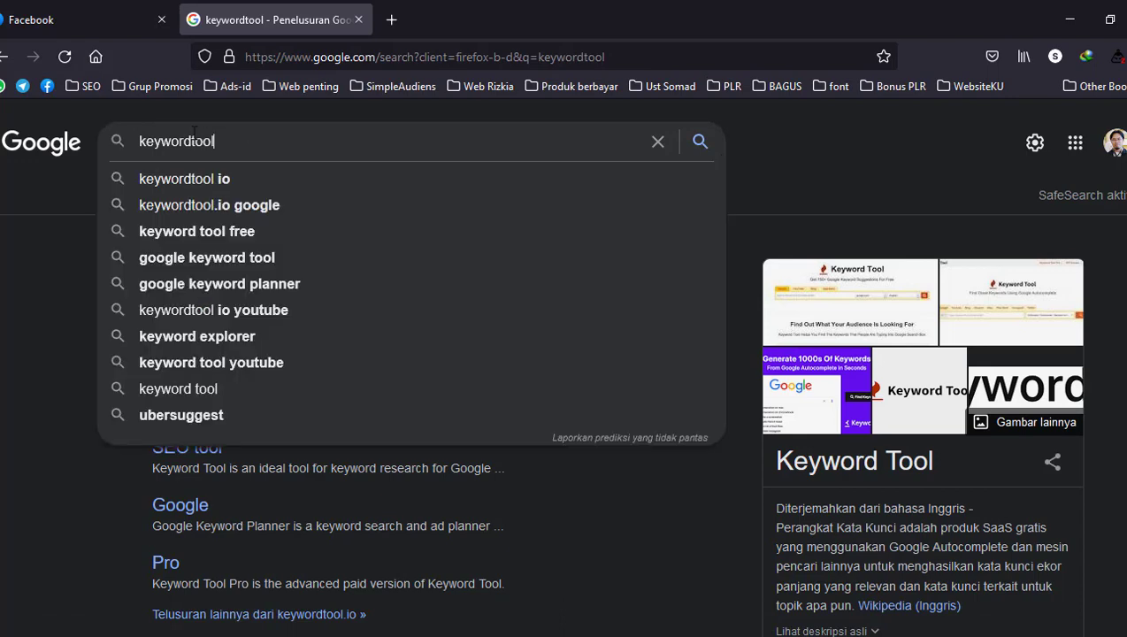
click(58, 239)
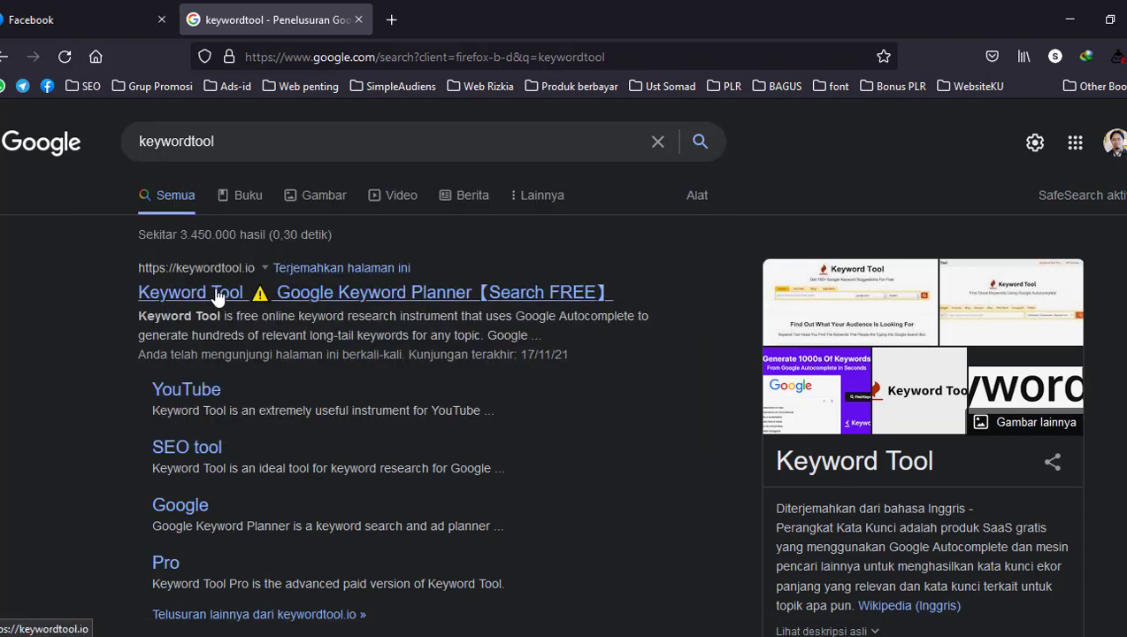
right_click(202, 295)
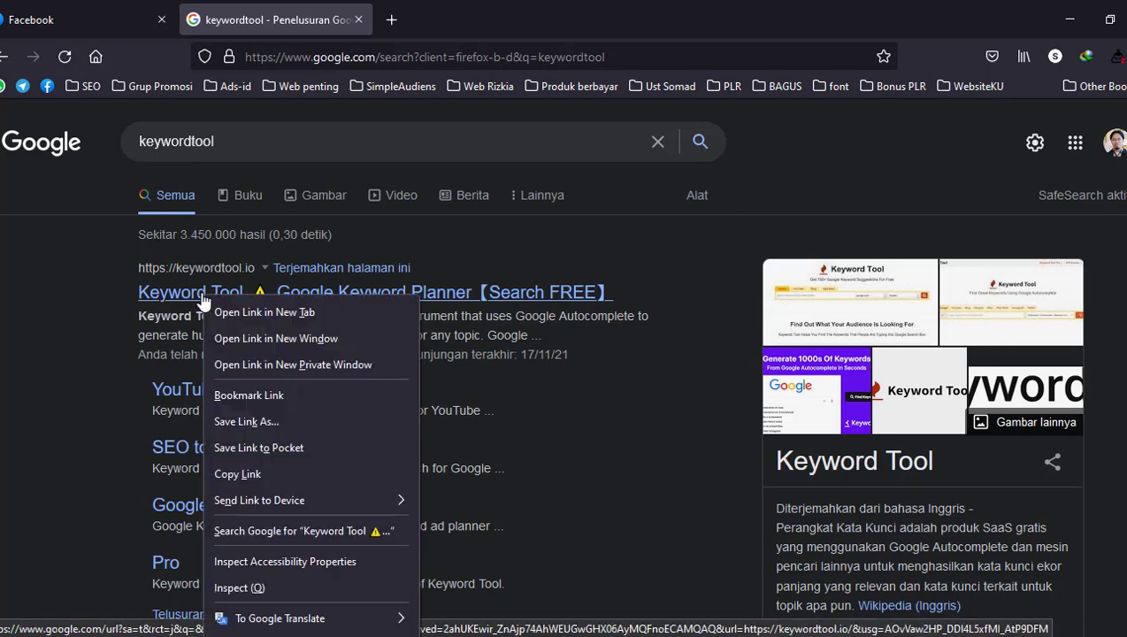
click(232, 311)
click(489, 19)
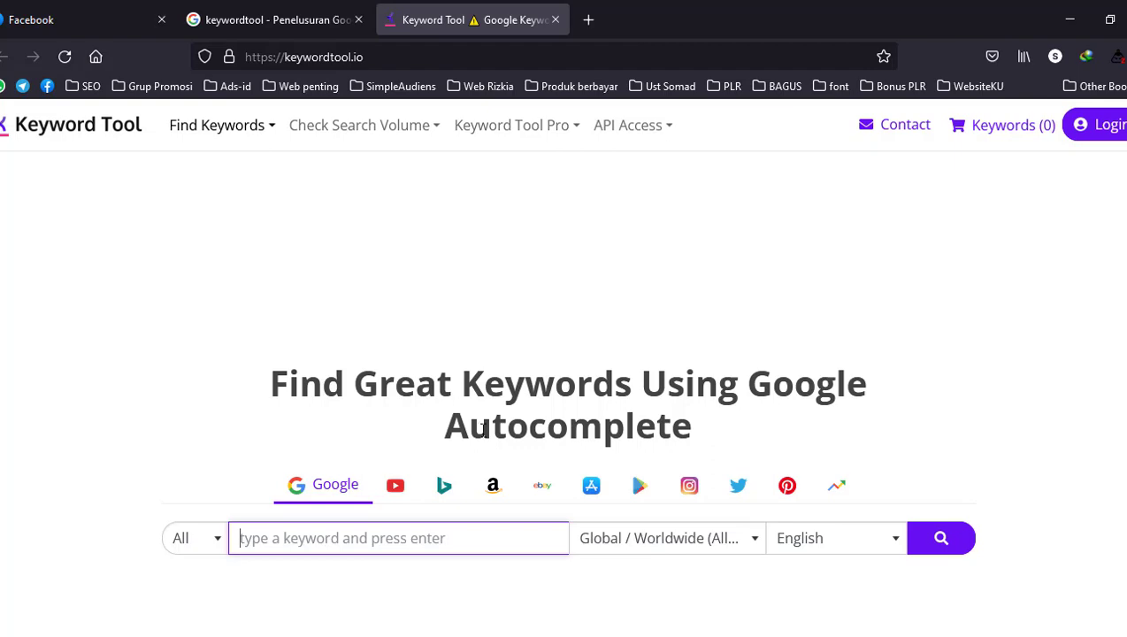
Switch the keyword search source from Google to YouTube and enter "bisnis online" as the keyword
scroll(504, 423, down, 5)
scroll(505, 428, up, 5)
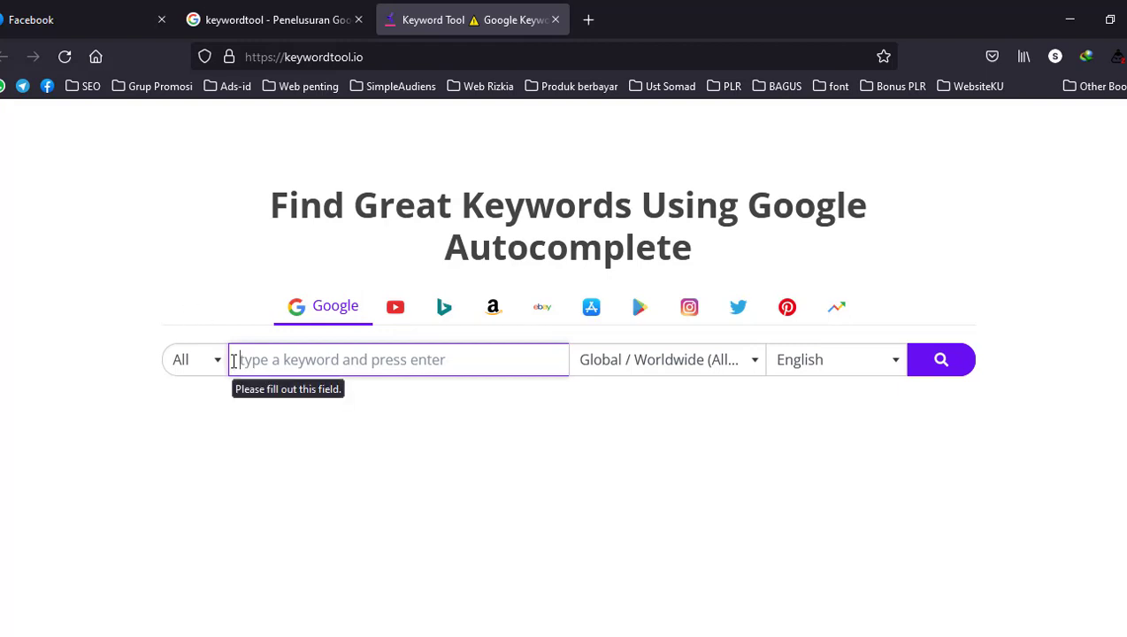
click(397, 315)
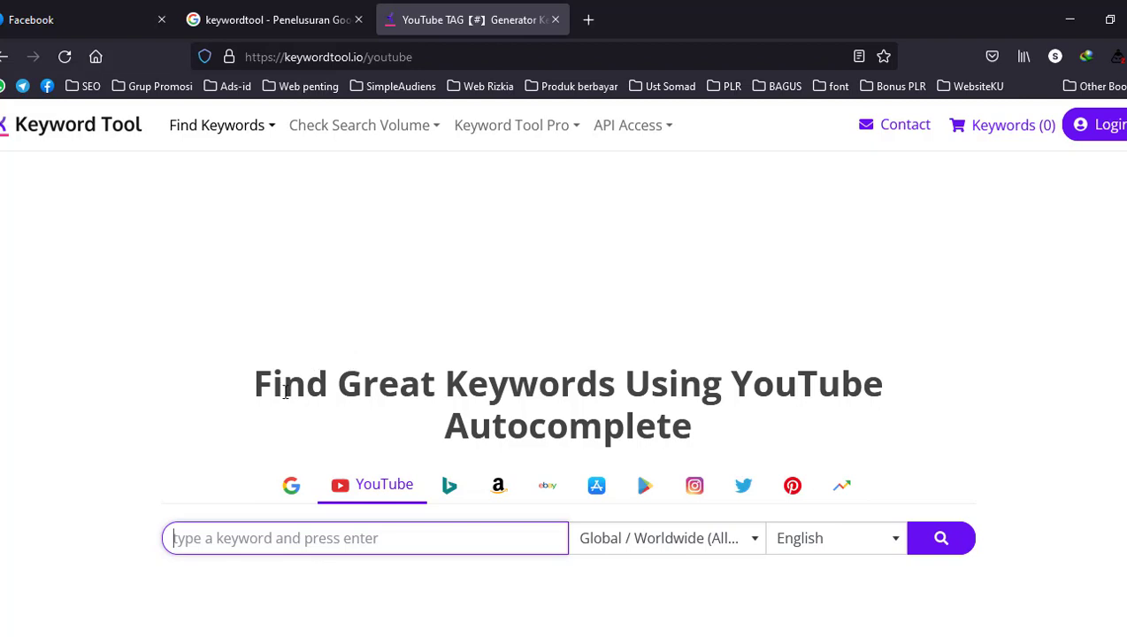
scroll(285, 392, down, 3)
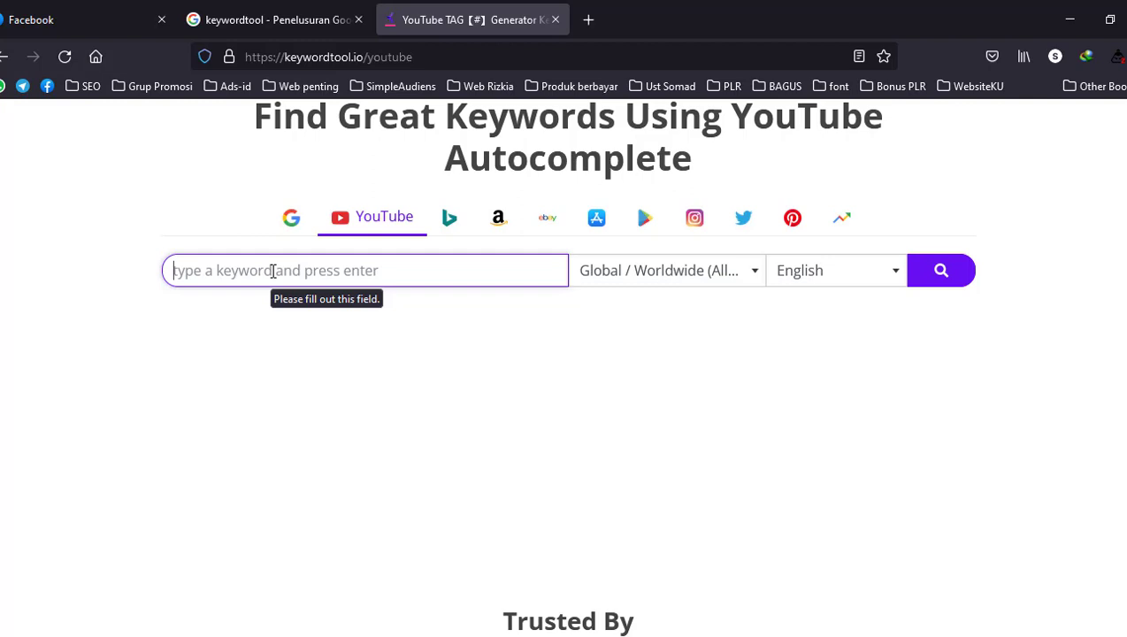
text(b)
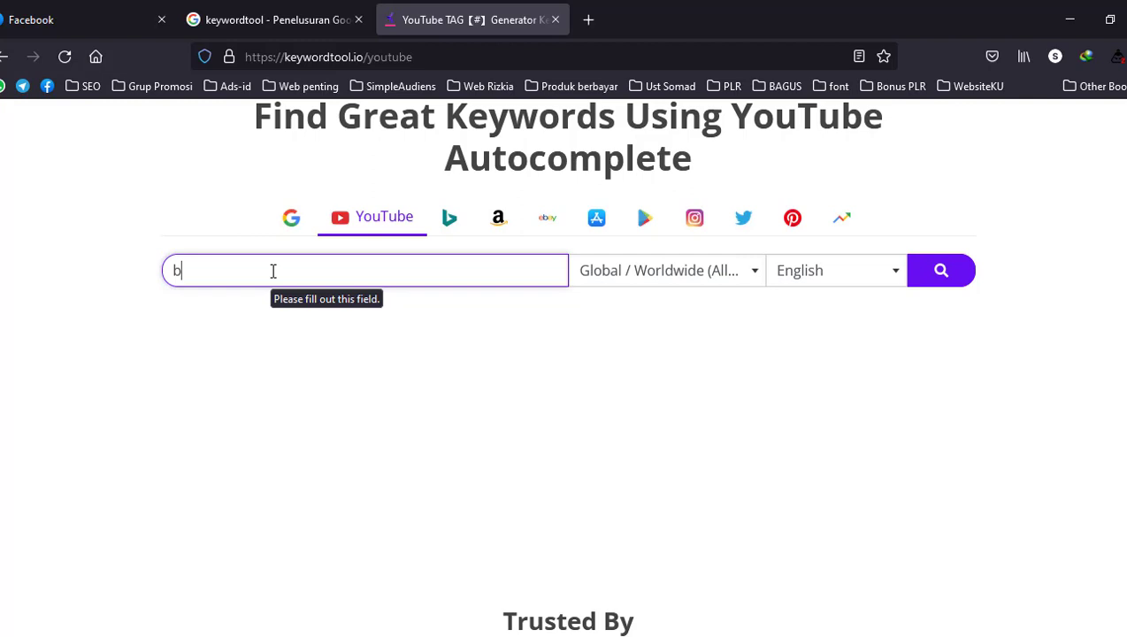
text(isnis online)
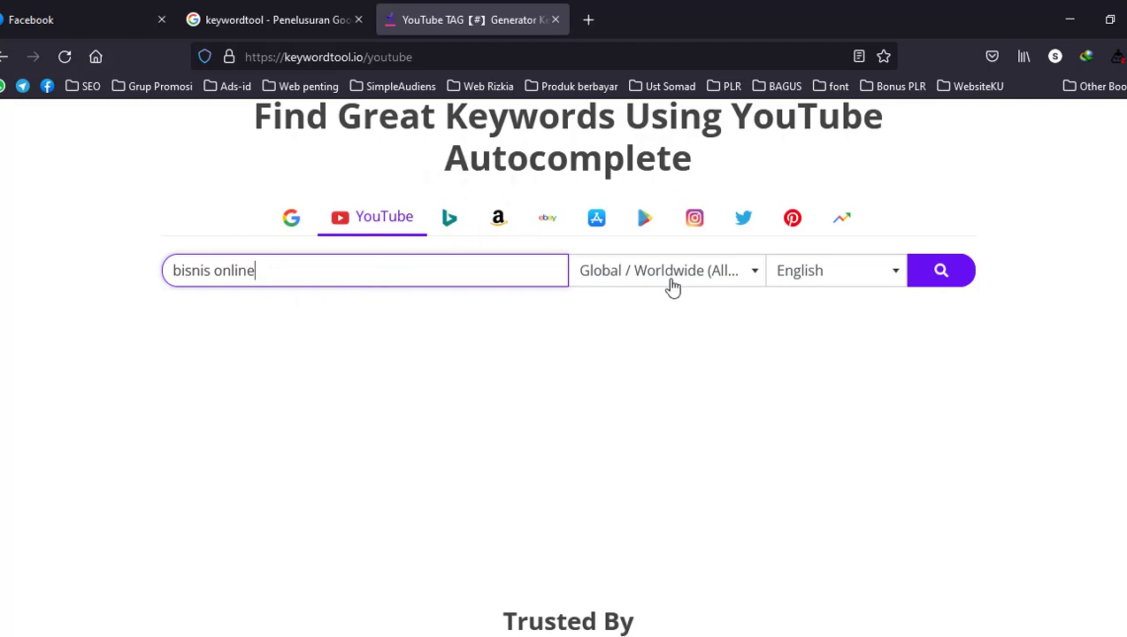
Set the search country to Indonesia and run the YouTube keyword search
click(752, 274)
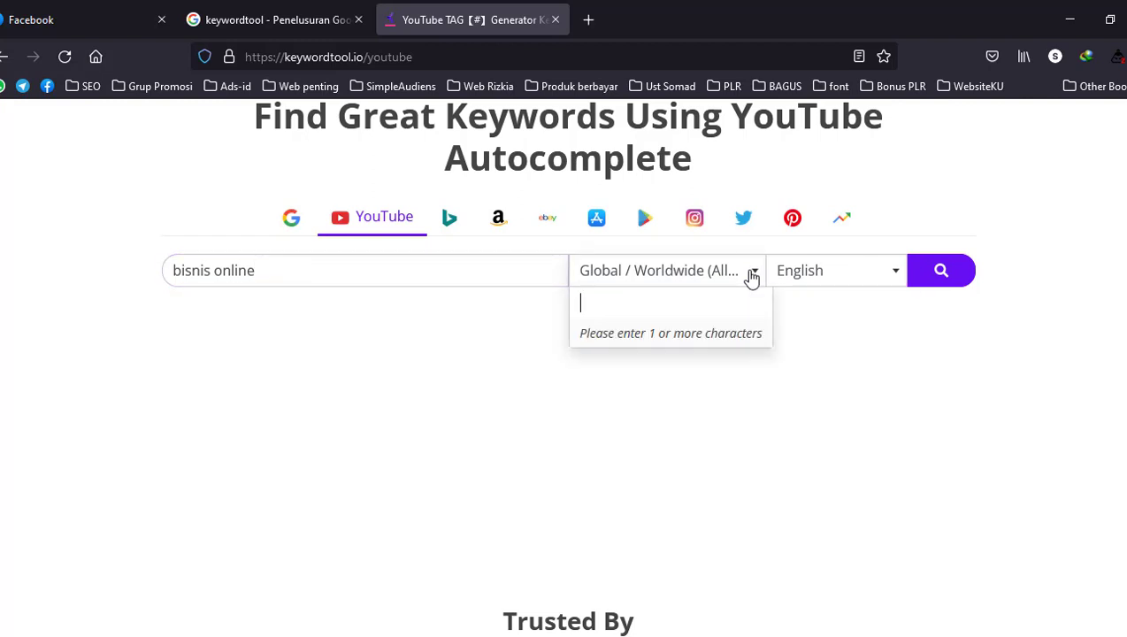
text(ind)
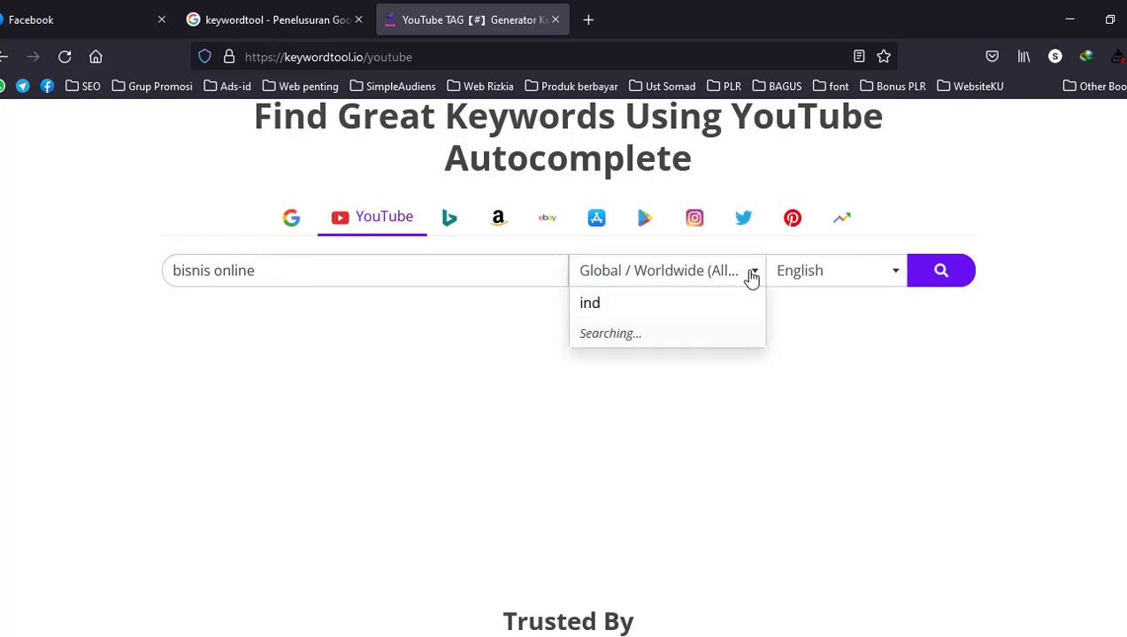
text(o)
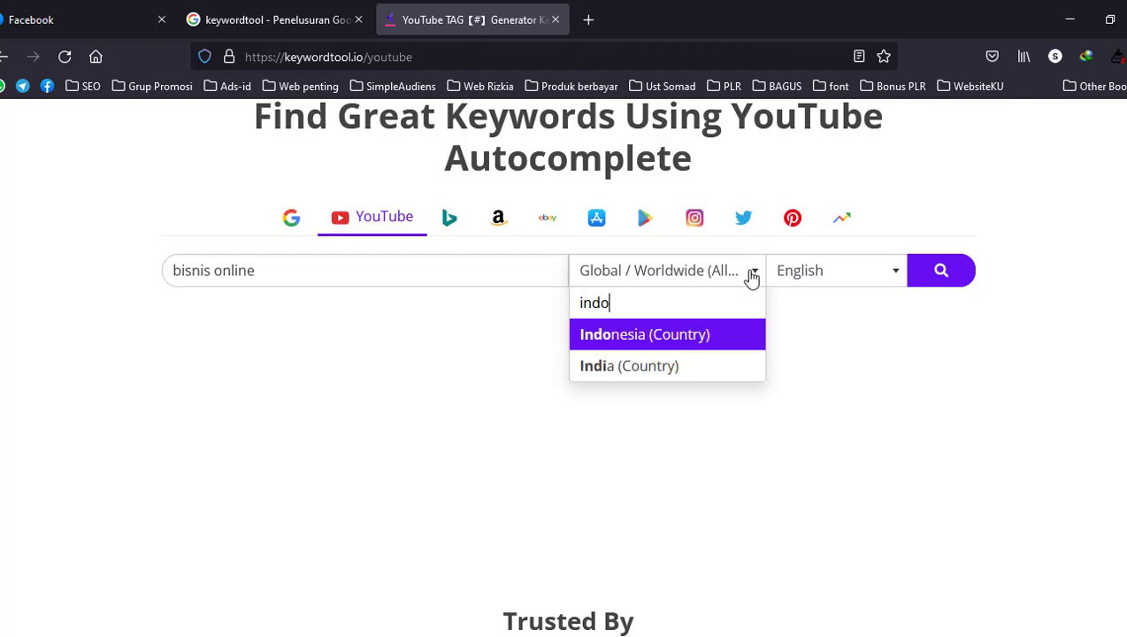
click(745, 337)
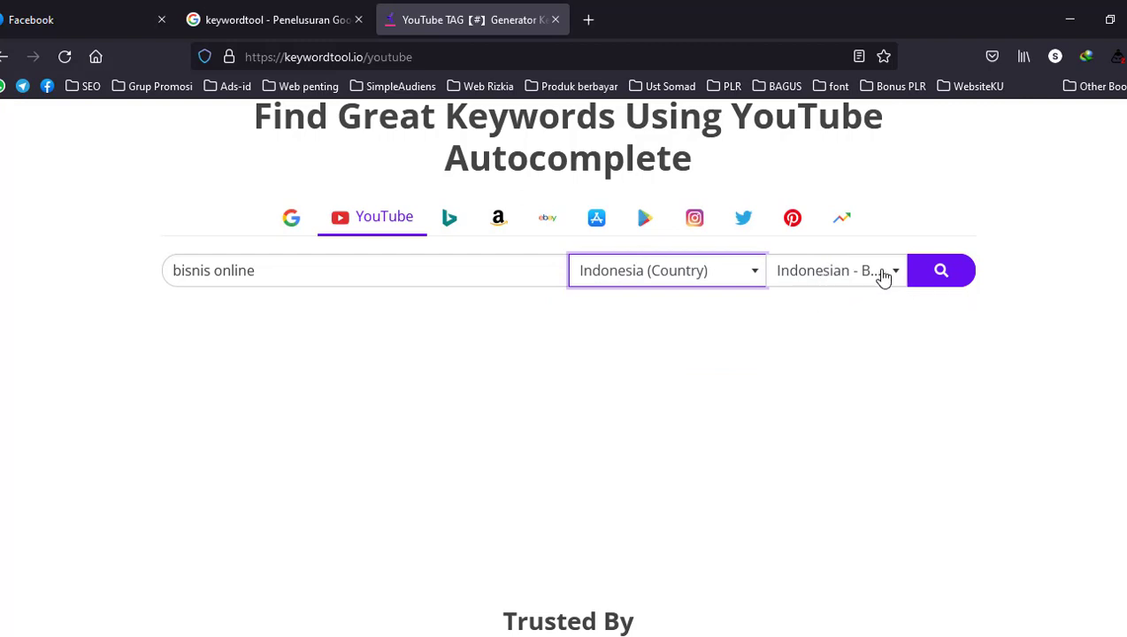
click(940, 274)
click(941, 275)
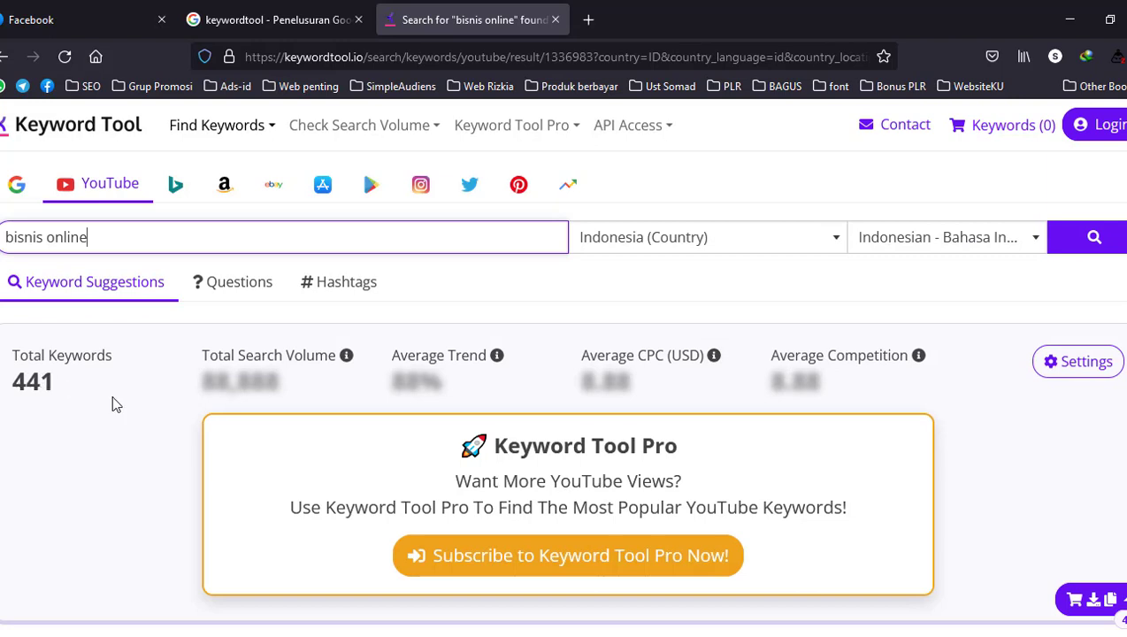
Examine the suggestion table, especially the competition rating of the keyword "bisnis online yang menjanjikan dan terbukti"
drag(97, 238, 4, 238)
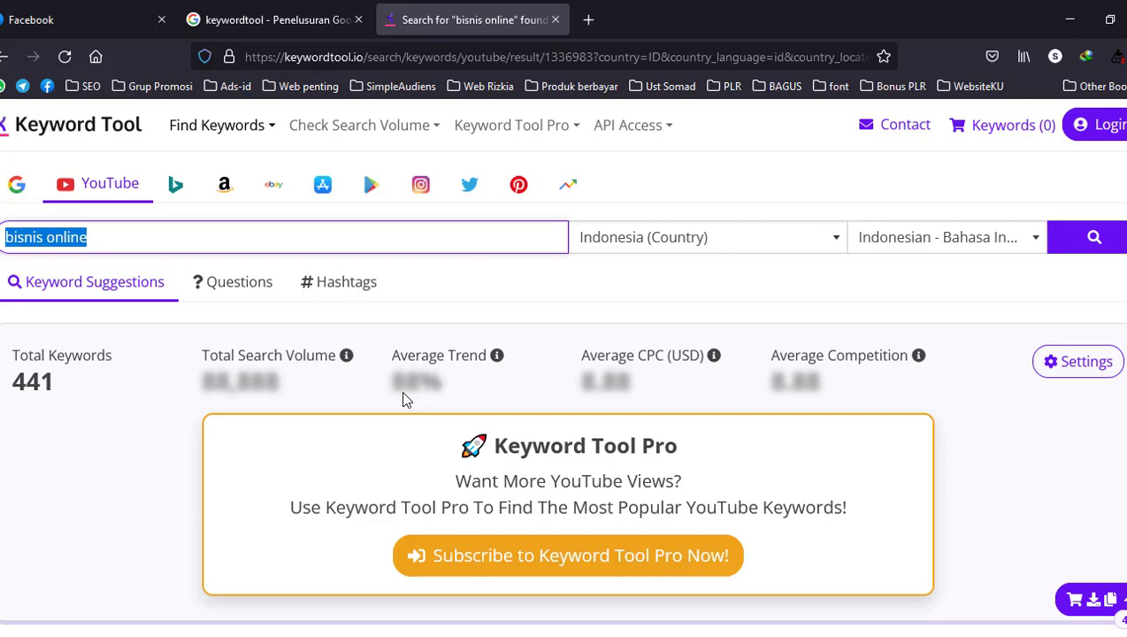
scroll(403, 390, down, 5)
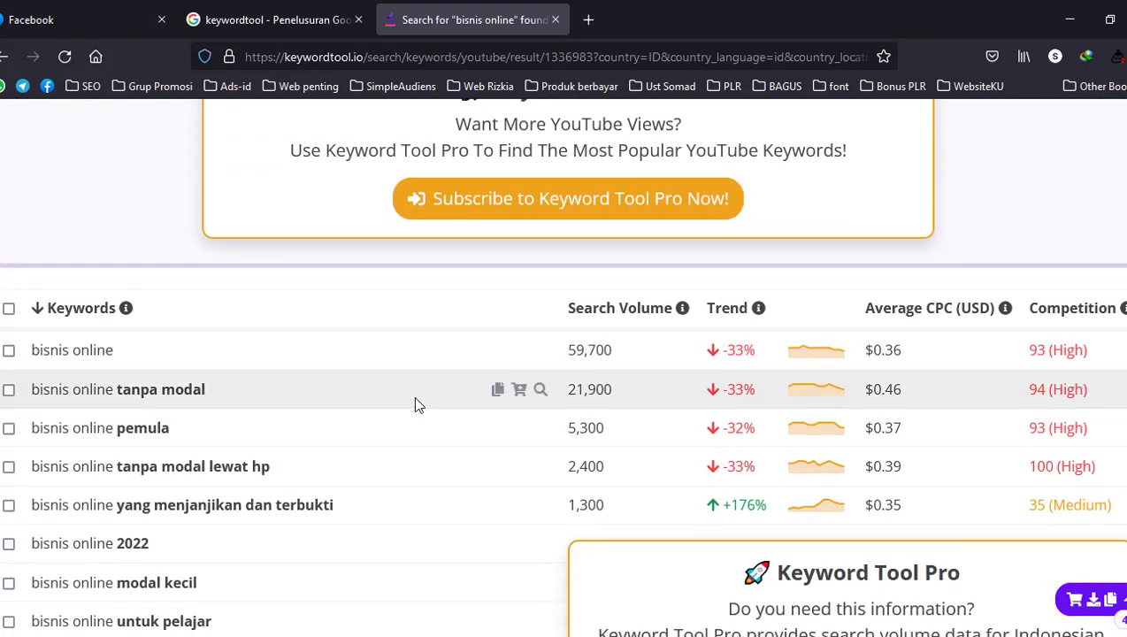
scroll(567, 328, up, 5)
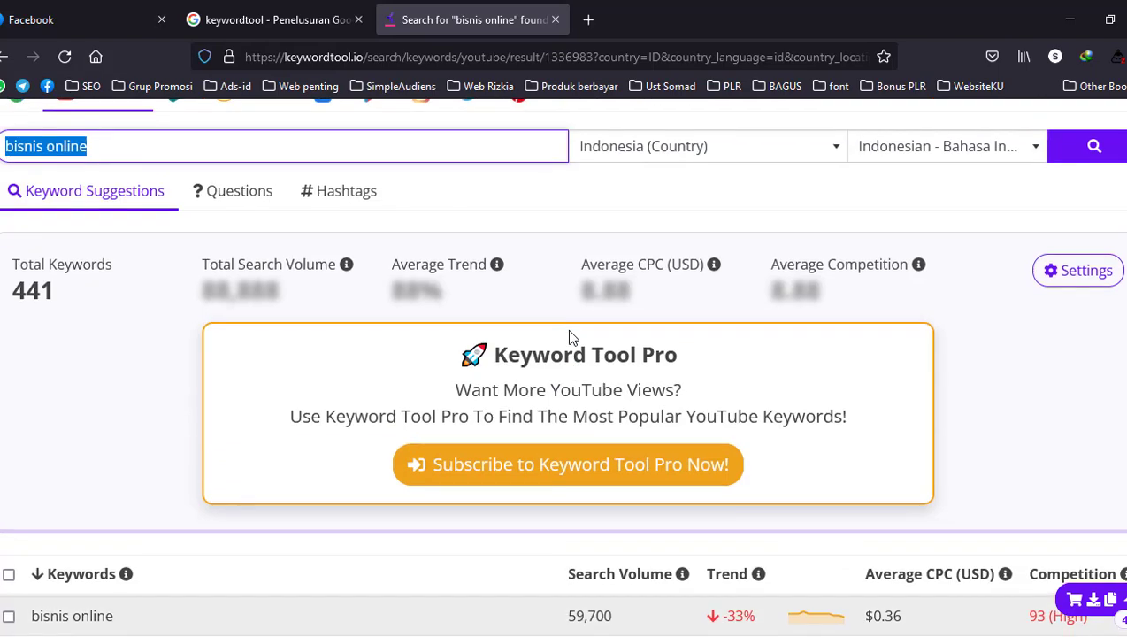
scroll(475, 216, down, 5)
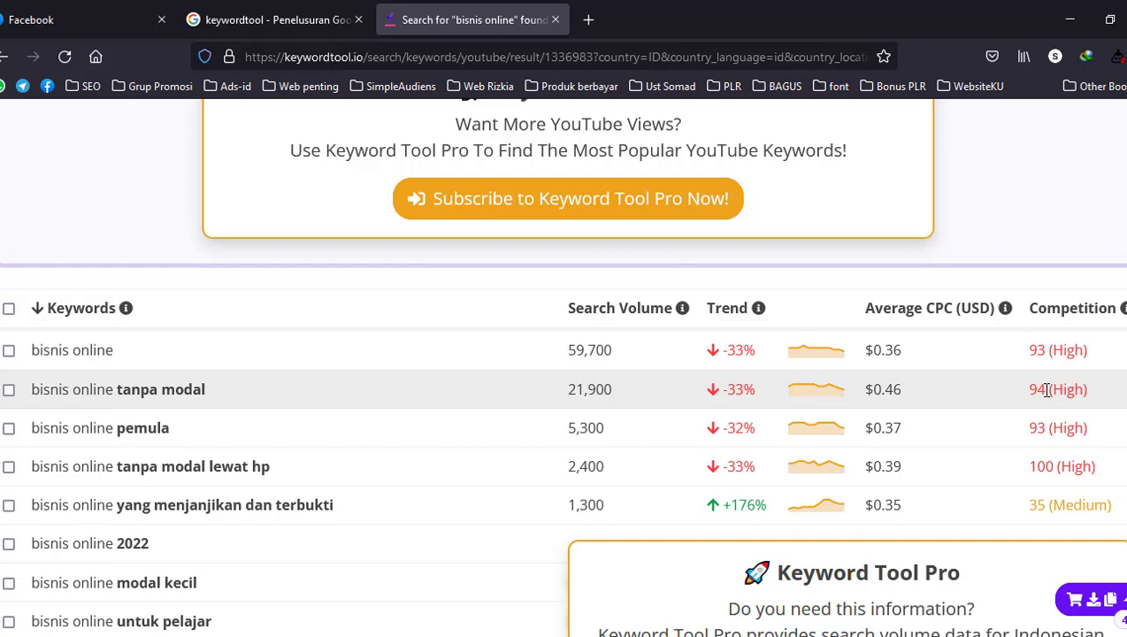
scroll(1047, 390, down, 2)
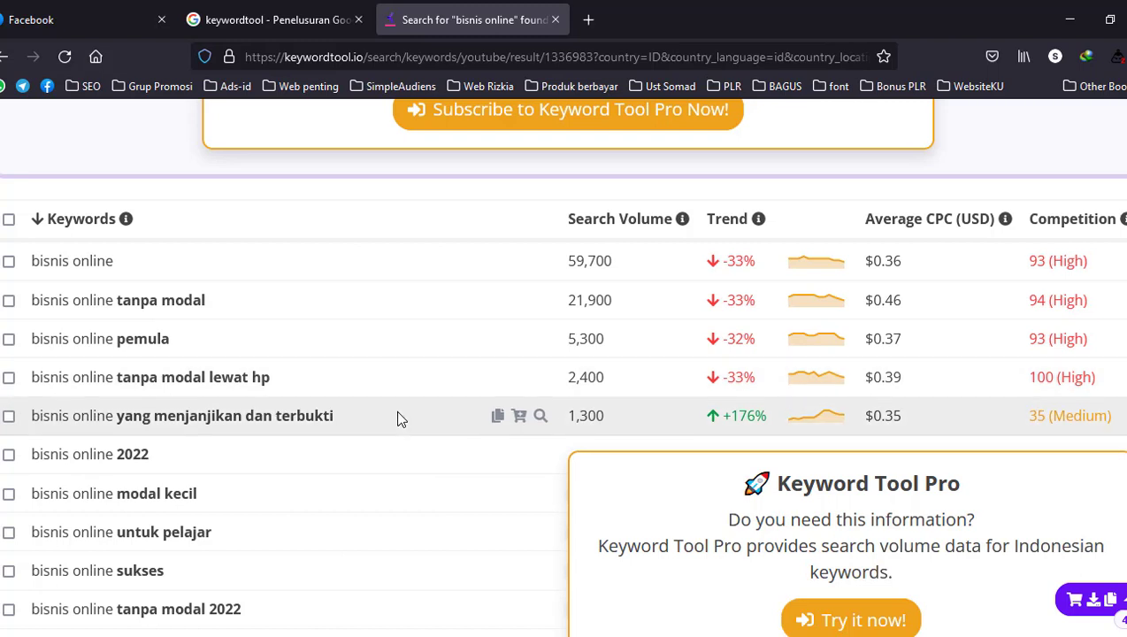
drag(327, 418, 33, 429)
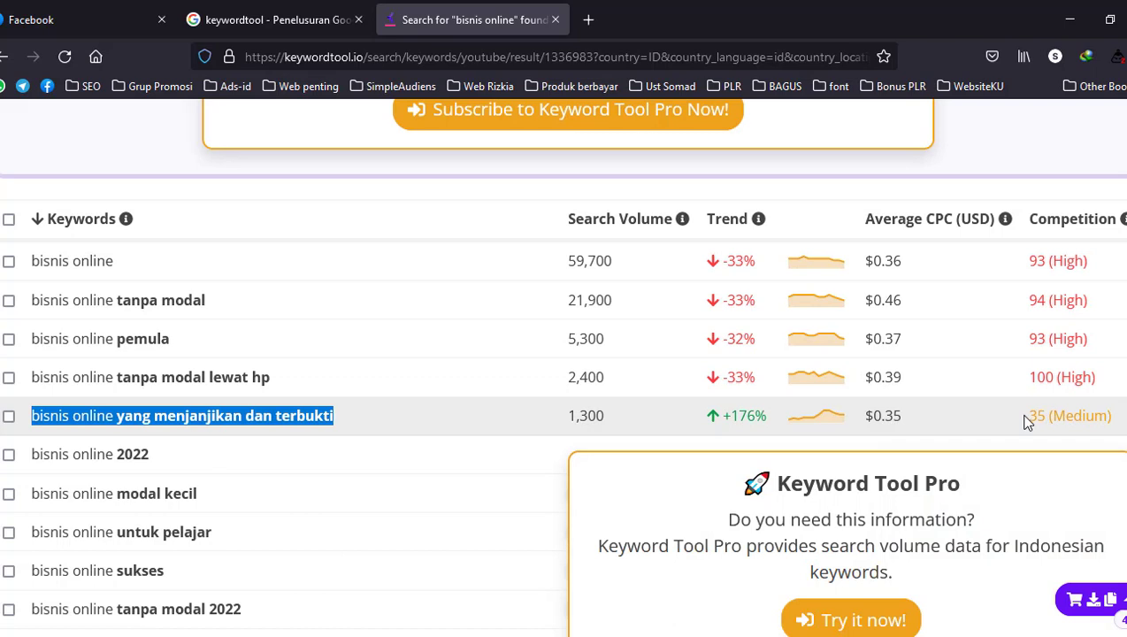
click(1018, 421)
drag(1018, 420, 1117, 424)
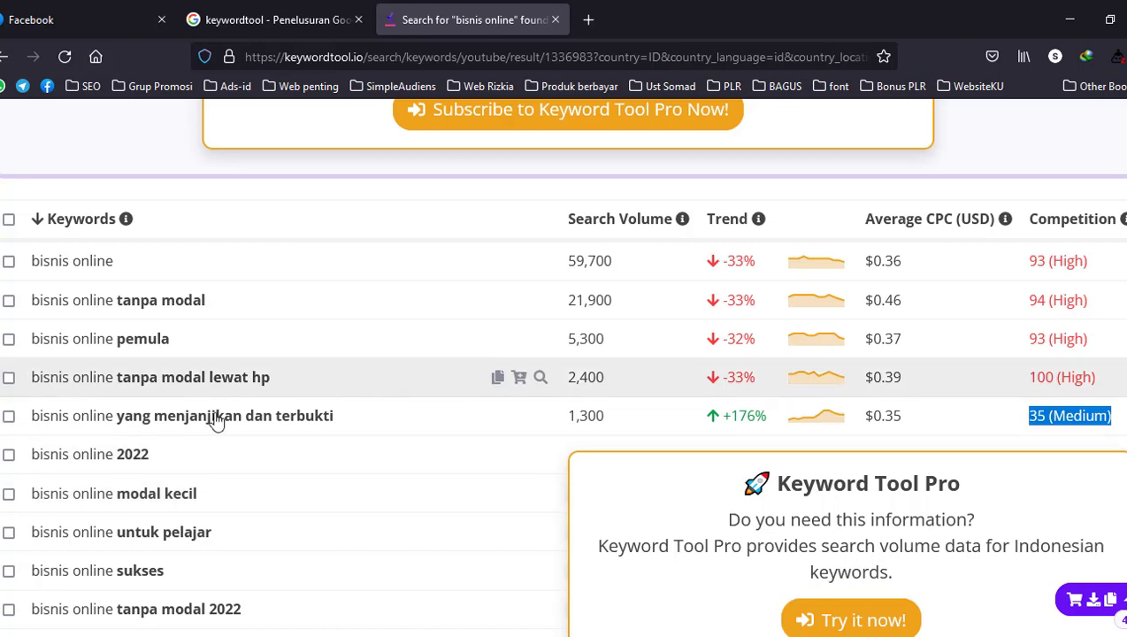
Compare "bisnis online yang menjanjikan dan terbukti" with "bisnis online", "bisnis online tanpa modal" and "bisnis online pemula" by competition
drag(32, 416, 373, 411)
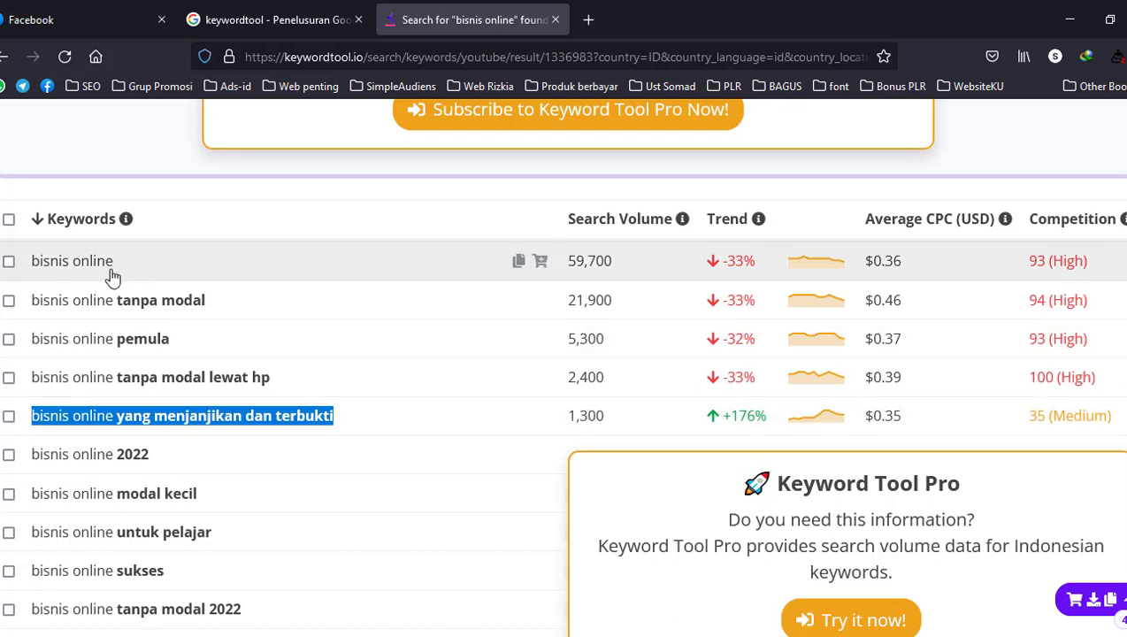
drag(131, 262, 31, 270)
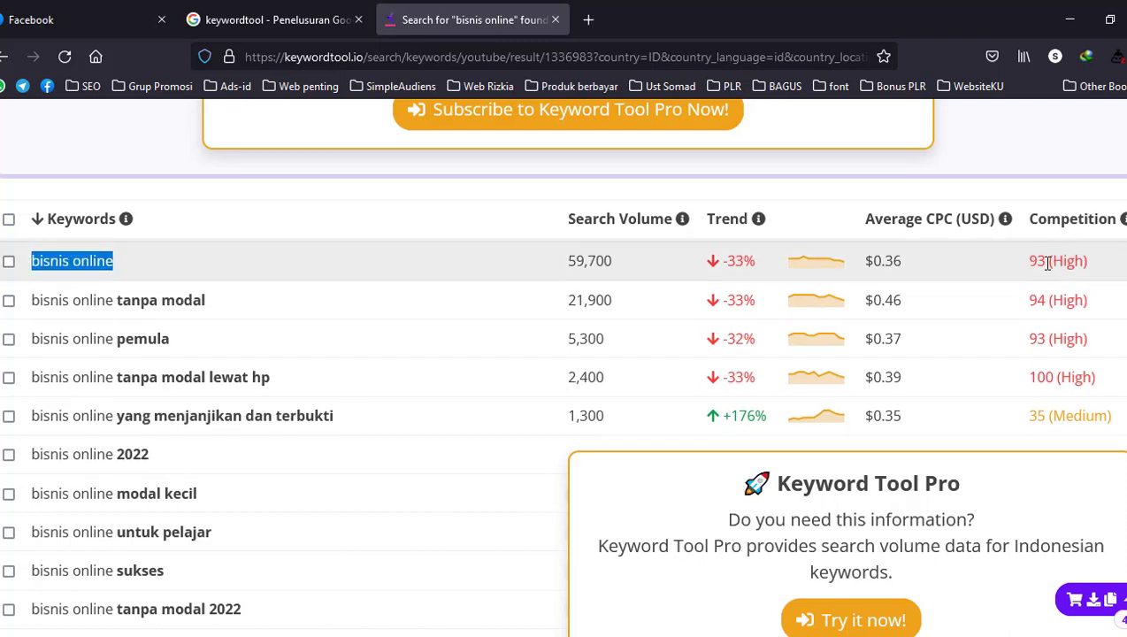
drag(1020, 266, 1091, 268)
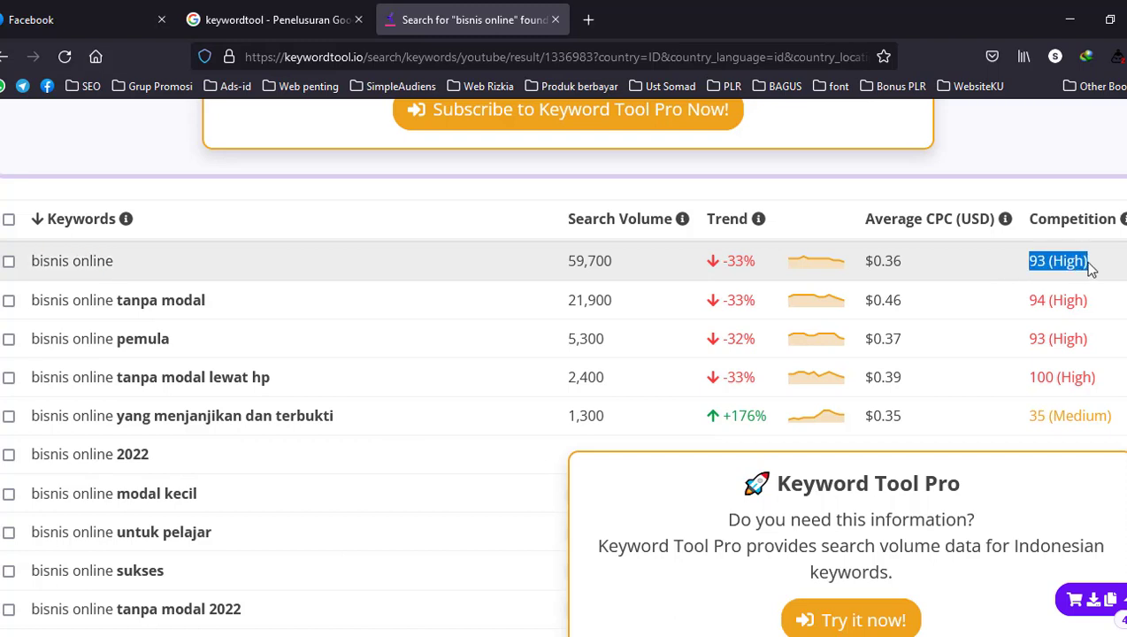
drag(206, 300, 35, 303)
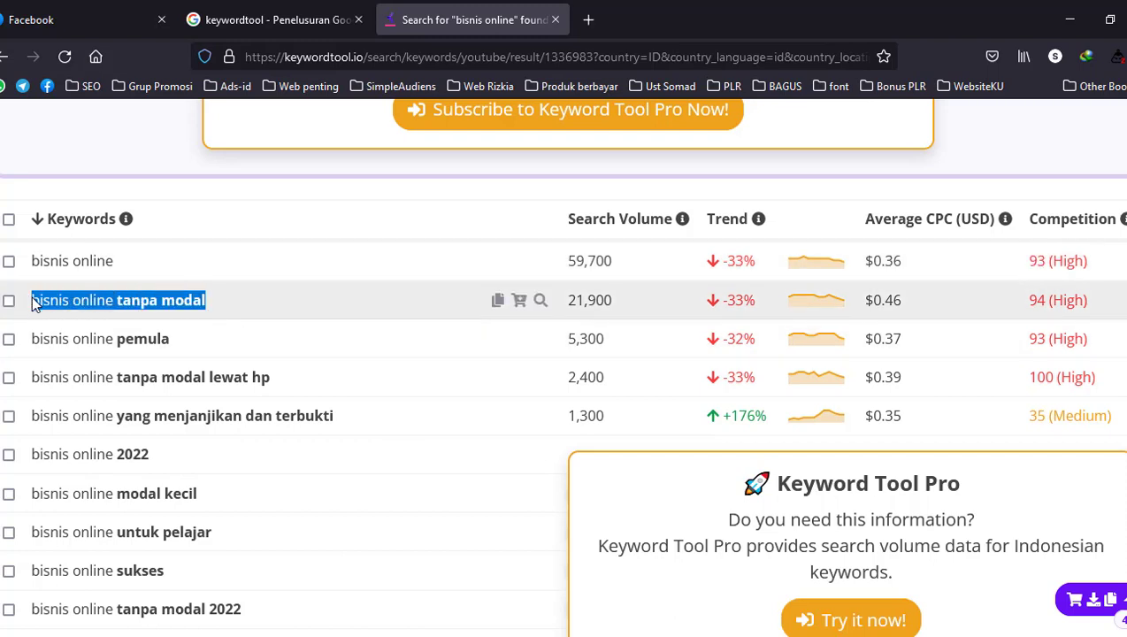
drag(26, 343, 171, 341)
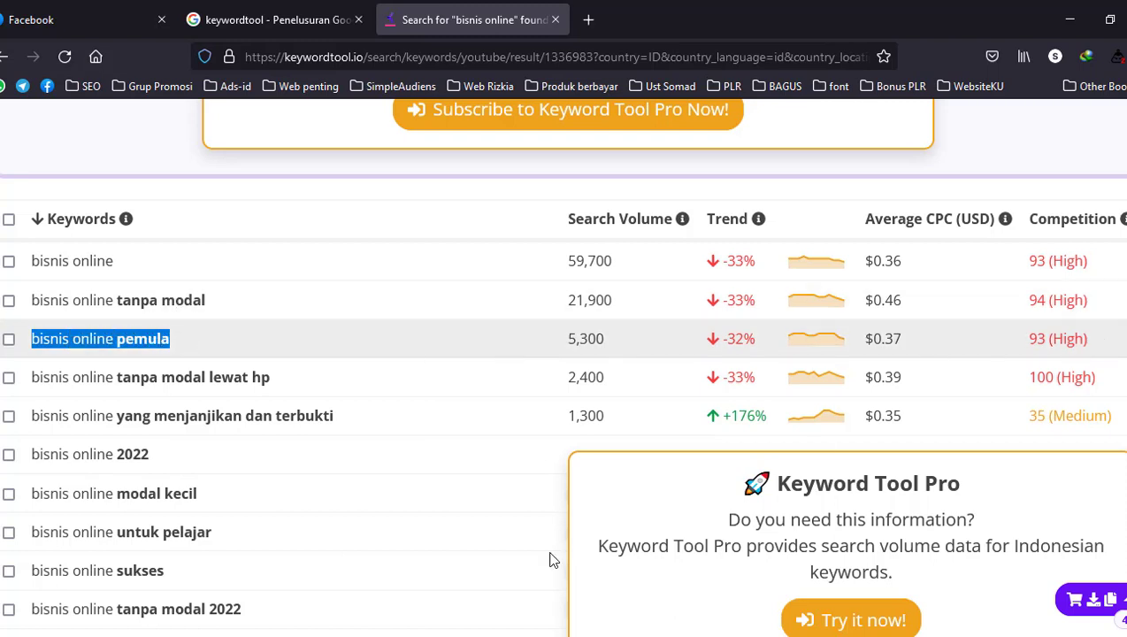
drag(20, 423, 344, 425)
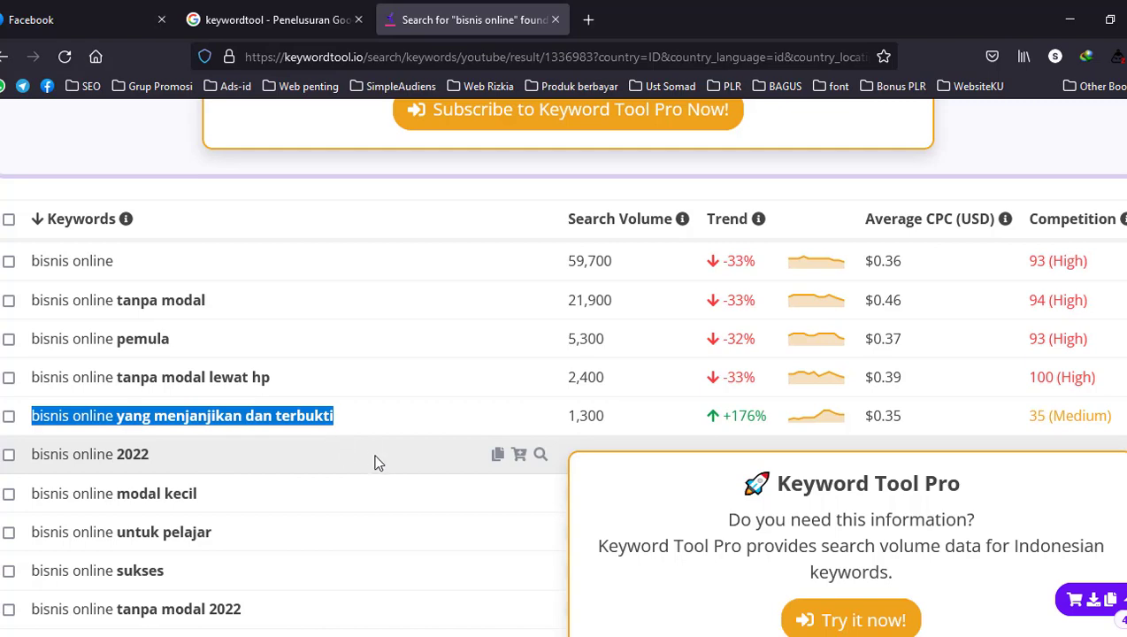
Examine the longer suggestions further down the list, such as "bisnis online apa yang cocok untuk pemula" and "bisnis online apa yang menguntungkan"
scroll(334, 434, down, 4)
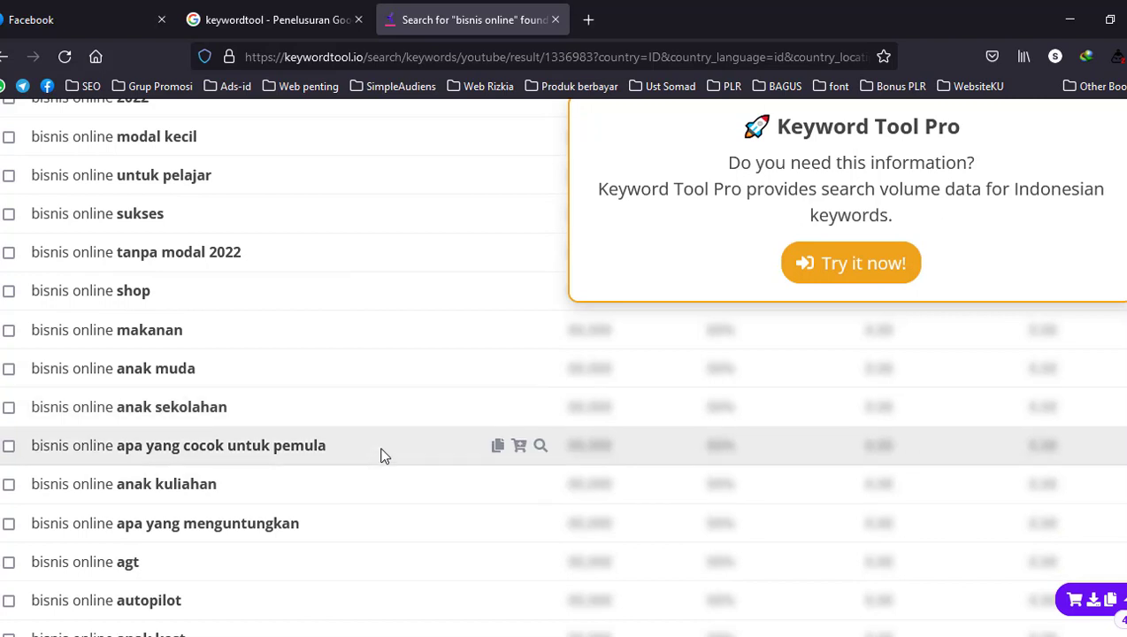
scroll(382, 450, up, 2)
scroll(382, 450, down, 2)
scroll(371, 416, down, 1)
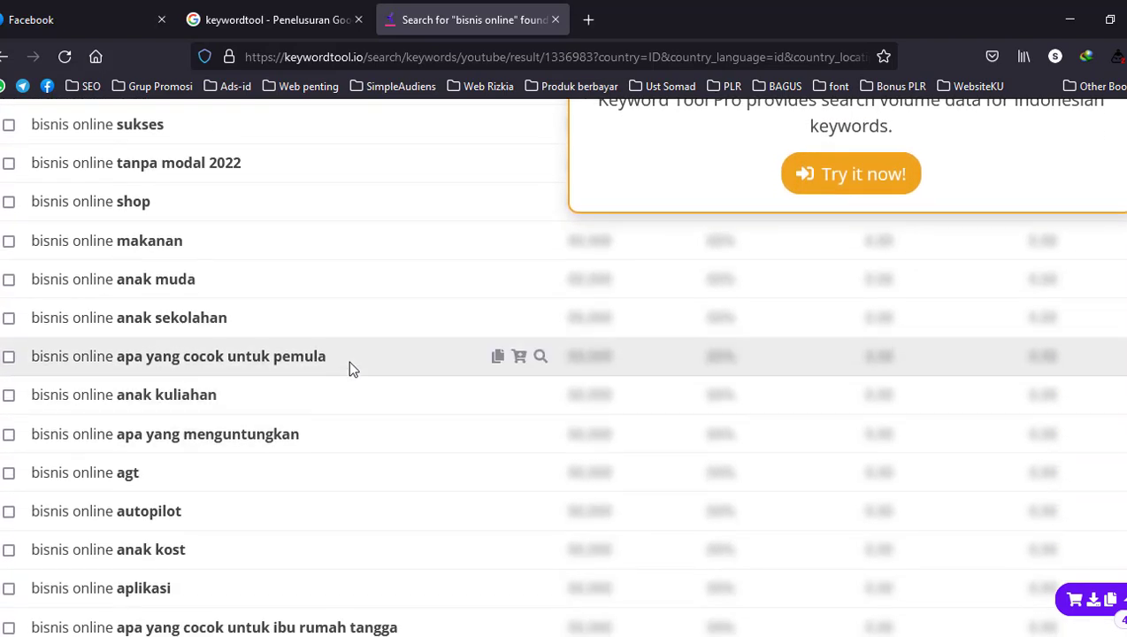
drag(327, 357, 41, 363)
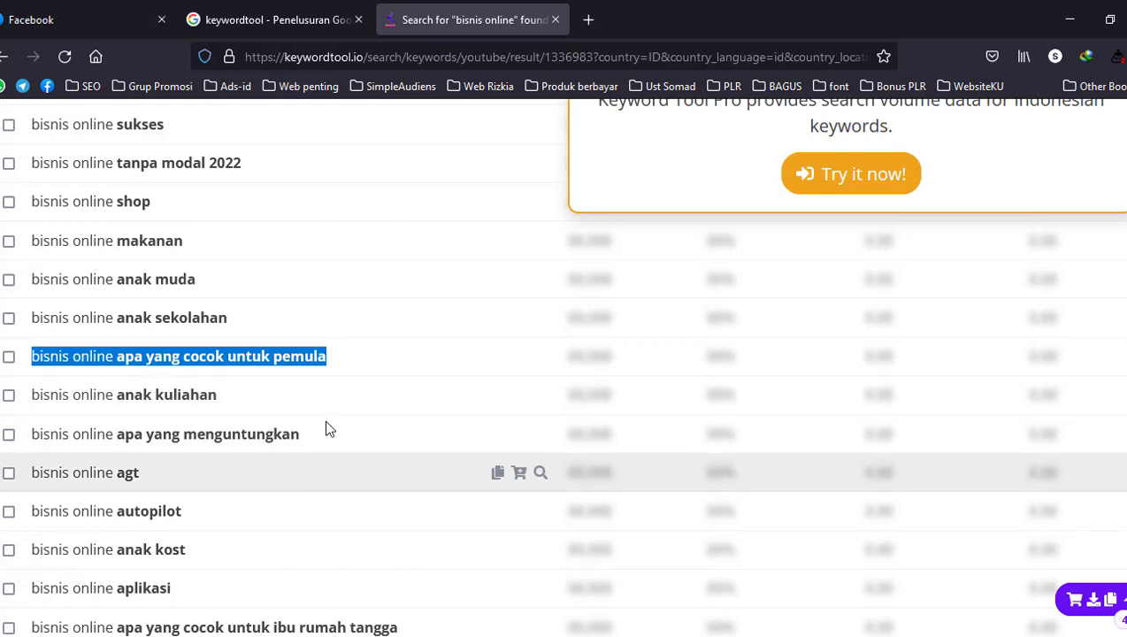
click(308, 361)
drag(326, 357, 21, 355)
click(232, 437)
drag(301, 435, 35, 433)
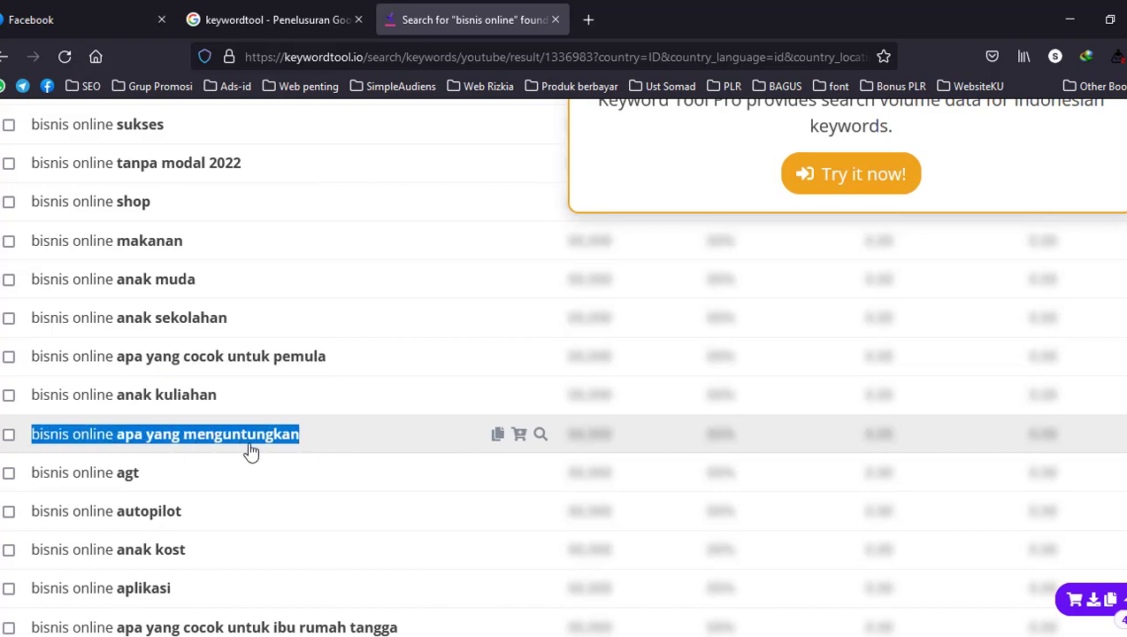
scroll(257, 447, down, 4)
drag(416, 270, 30, 270)
scroll(248, 378, down, 4)
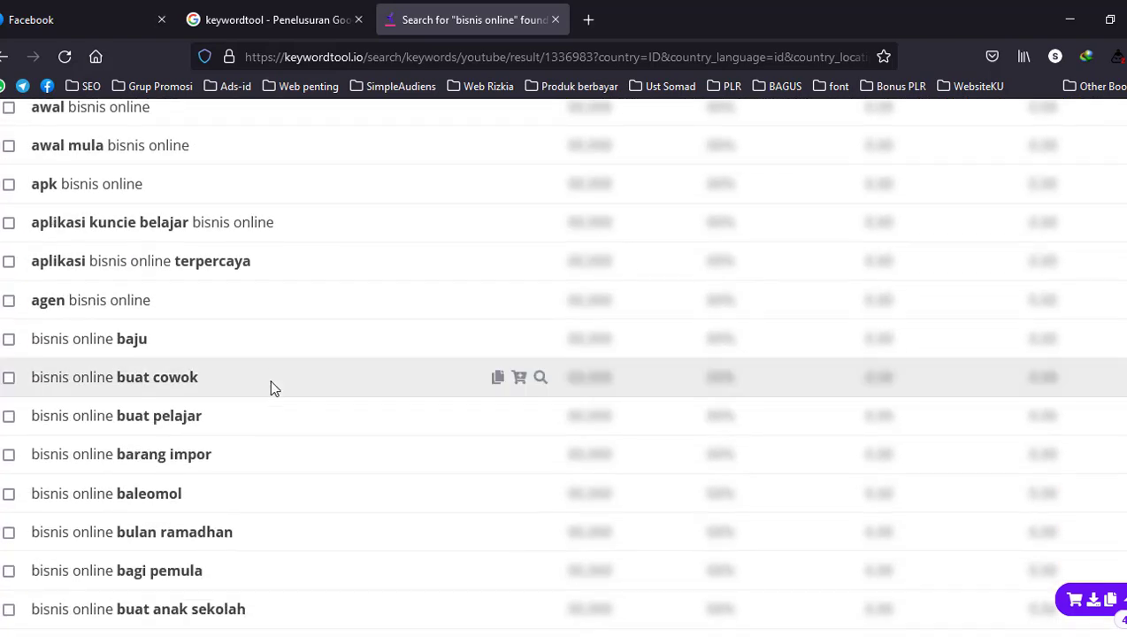
scroll(270, 380, down, 5)
Export the keyword suggestions to Excel and open the downloaded file "Keyword Tool Export - Keyword Suggestions - bisnis online.xlsx" in a maximized window
scroll(478, 468, up, 8)
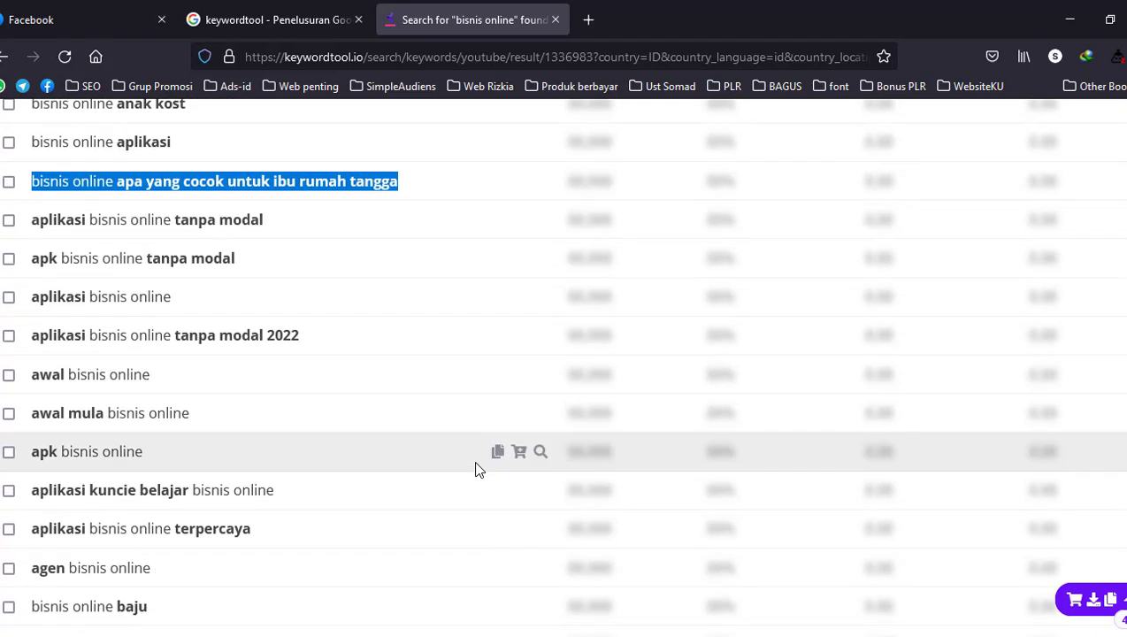
scroll(475, 469, up, 15)
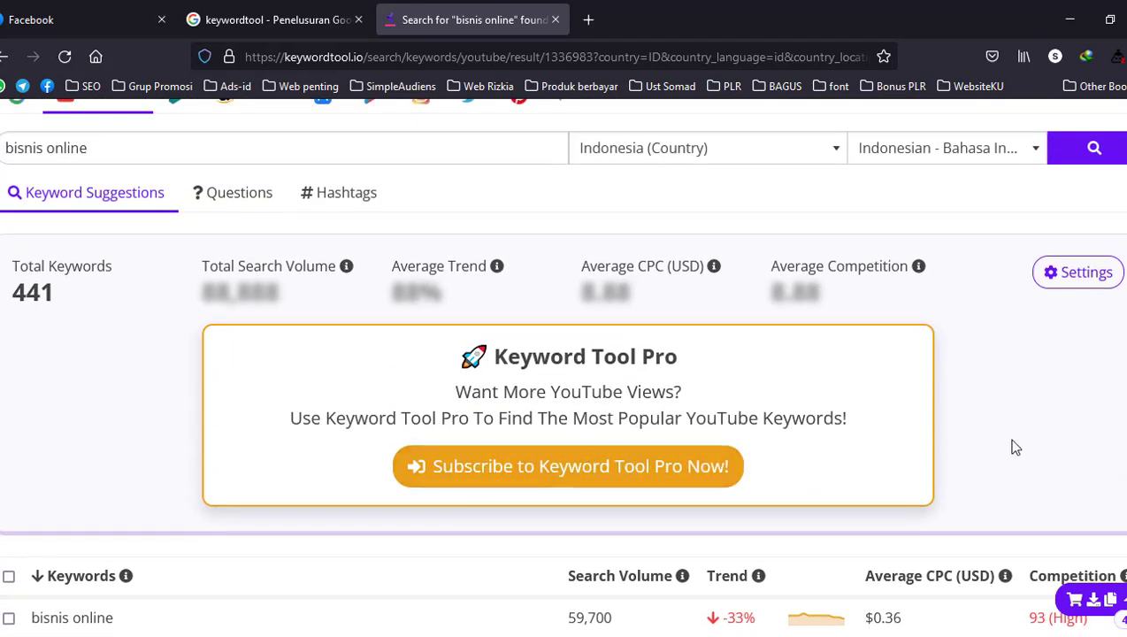
click(1096, 602)
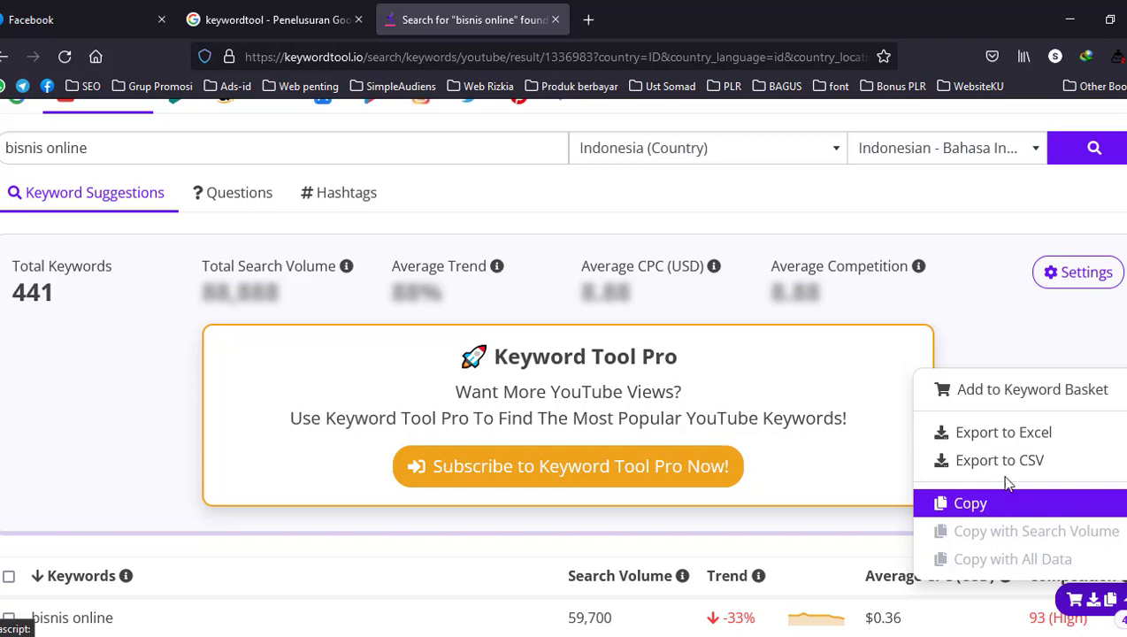
click(993, 434)
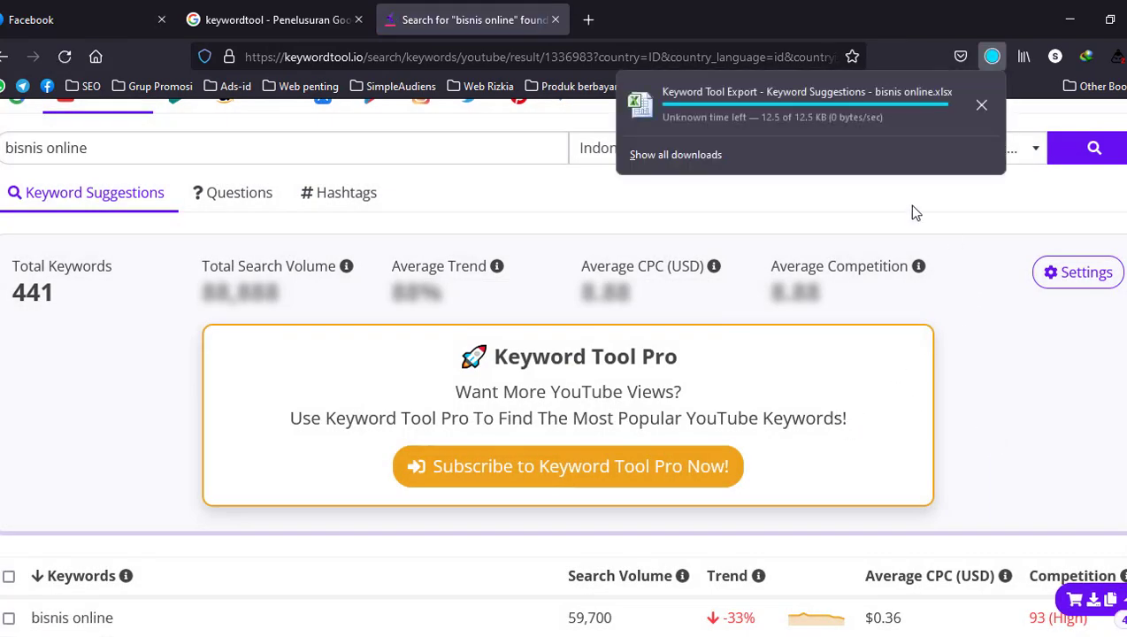
click(717, 102)
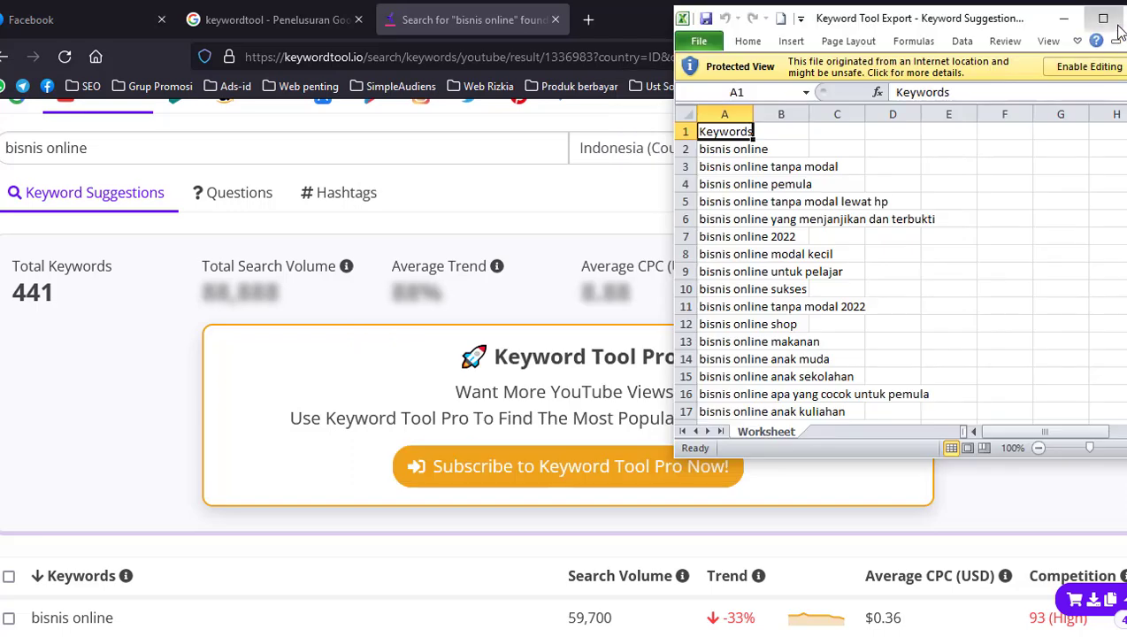
click(1103, 18)
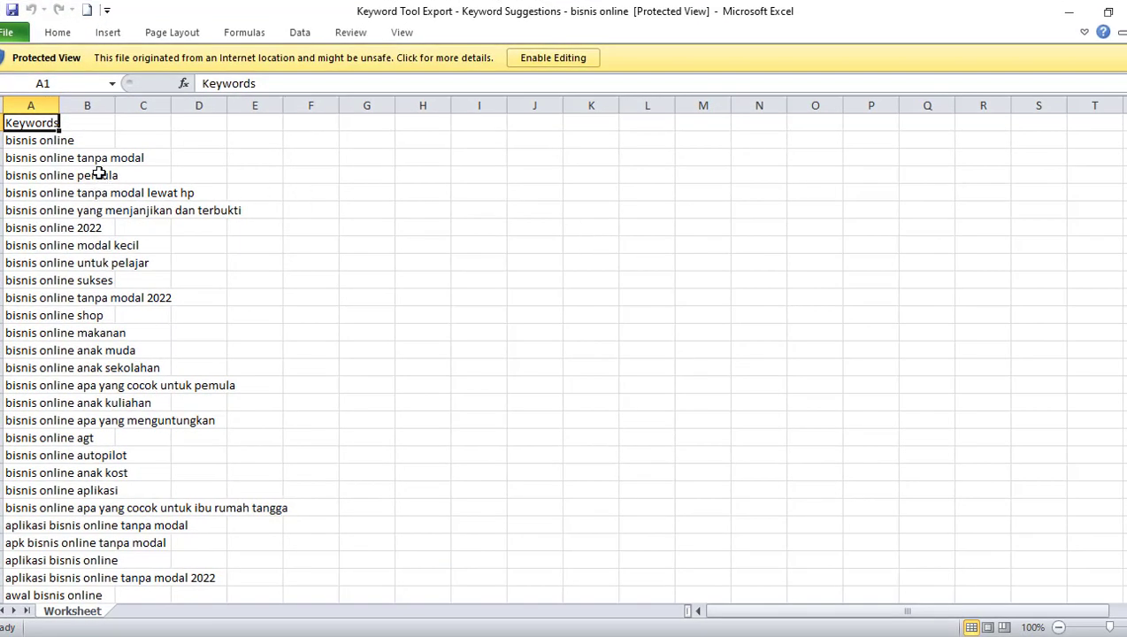
Enable editing of the exported workbook and fit column A to the width of the keywords
double_click(58, 105)
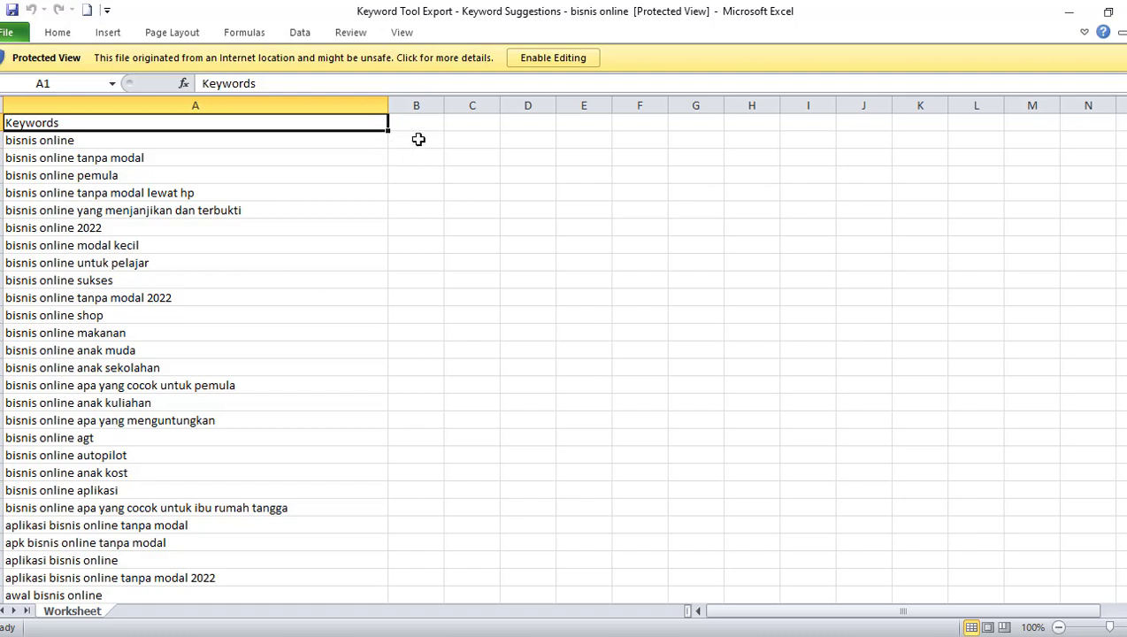
drag(412, 118, 413, 218)
drag(475, 123, 471, 181)
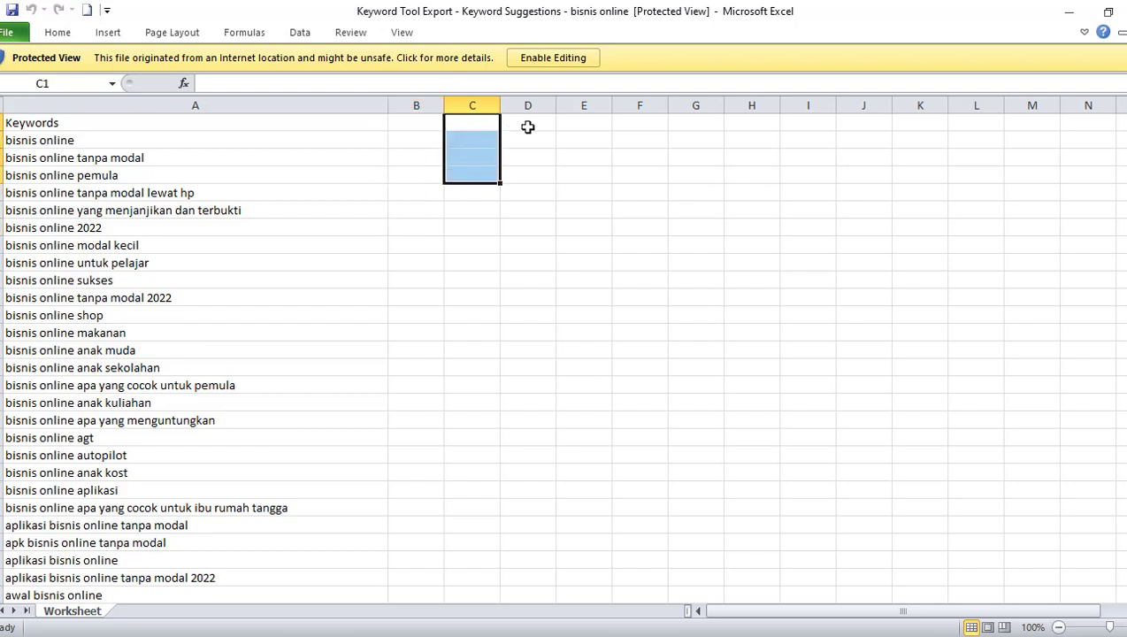
click(546, 59)
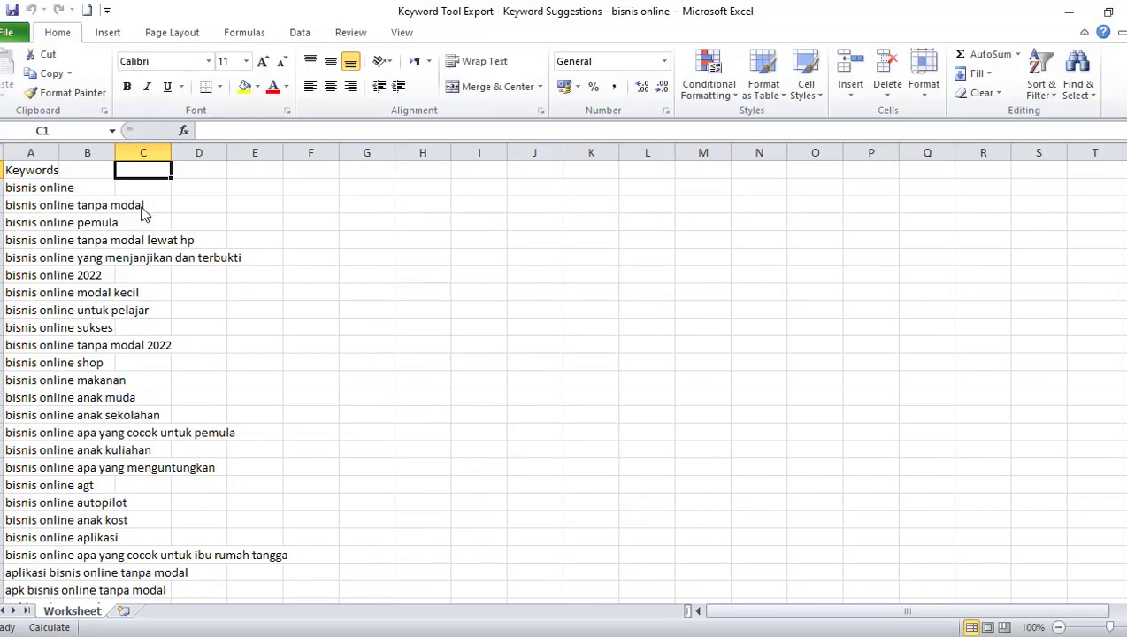
double_click(59, 152)
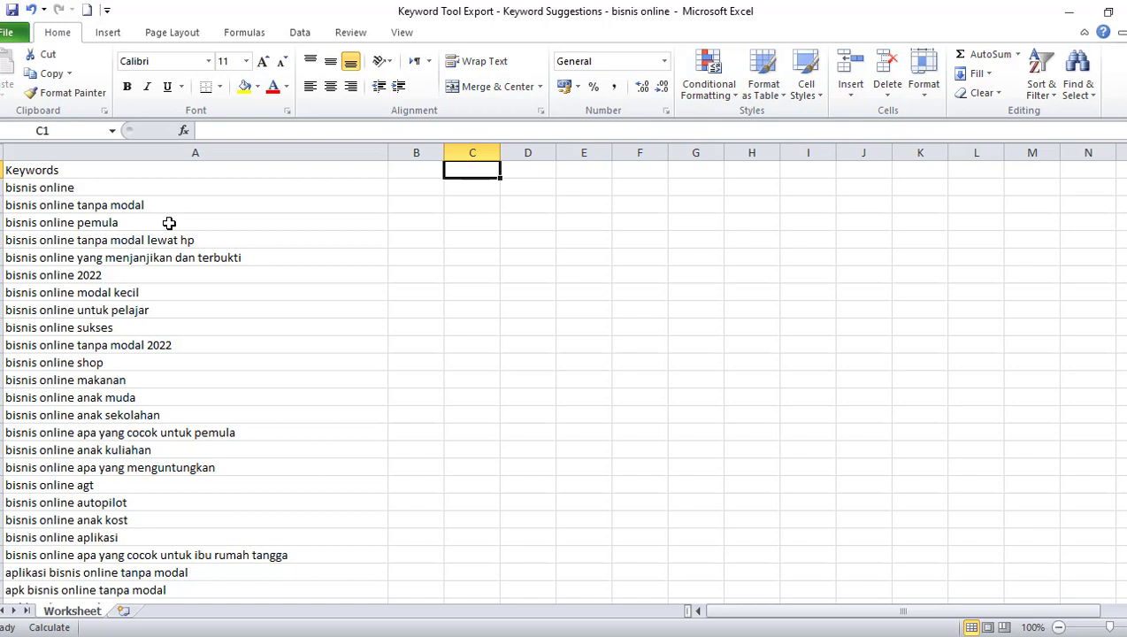
click(105, 187)
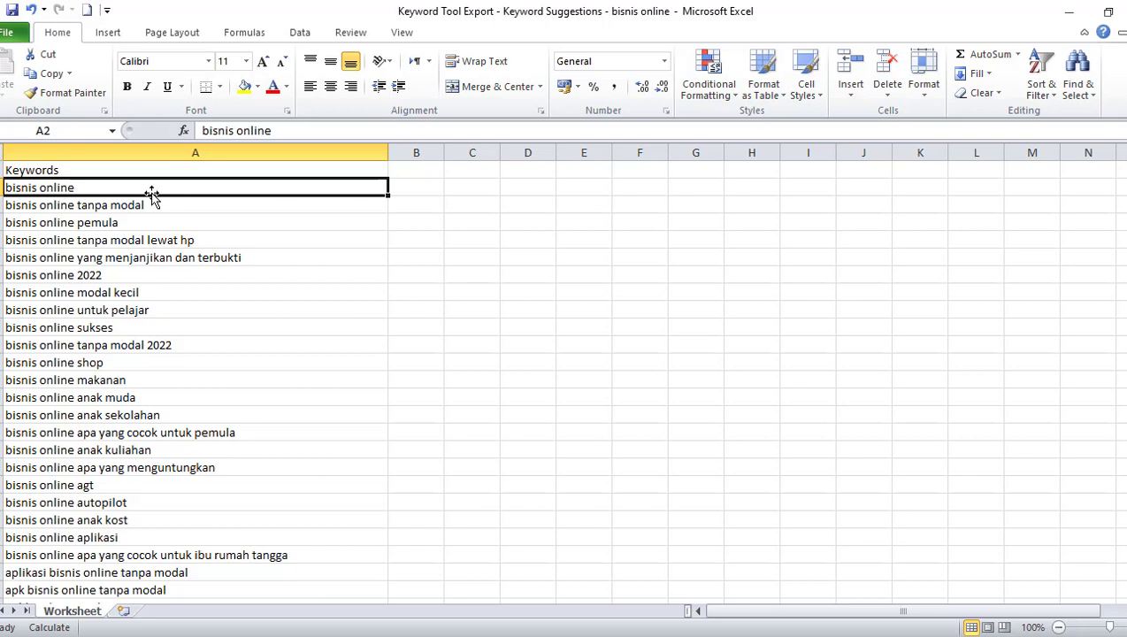
Switch to Firefox and open youtube.com in a new tab
click(469, 635)
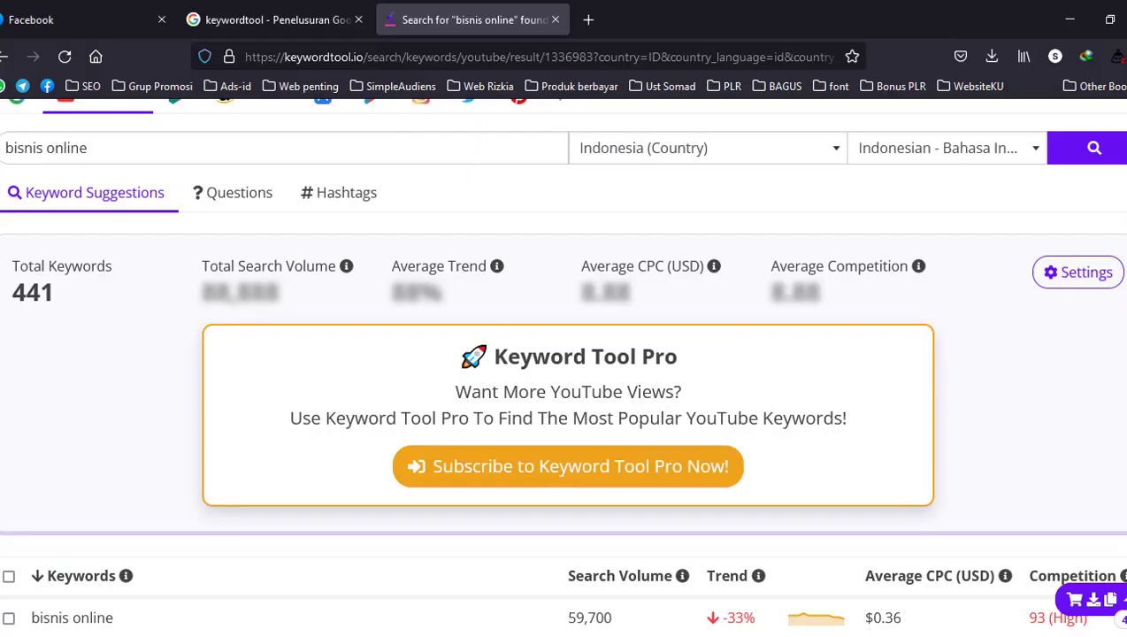
click(589, 20)
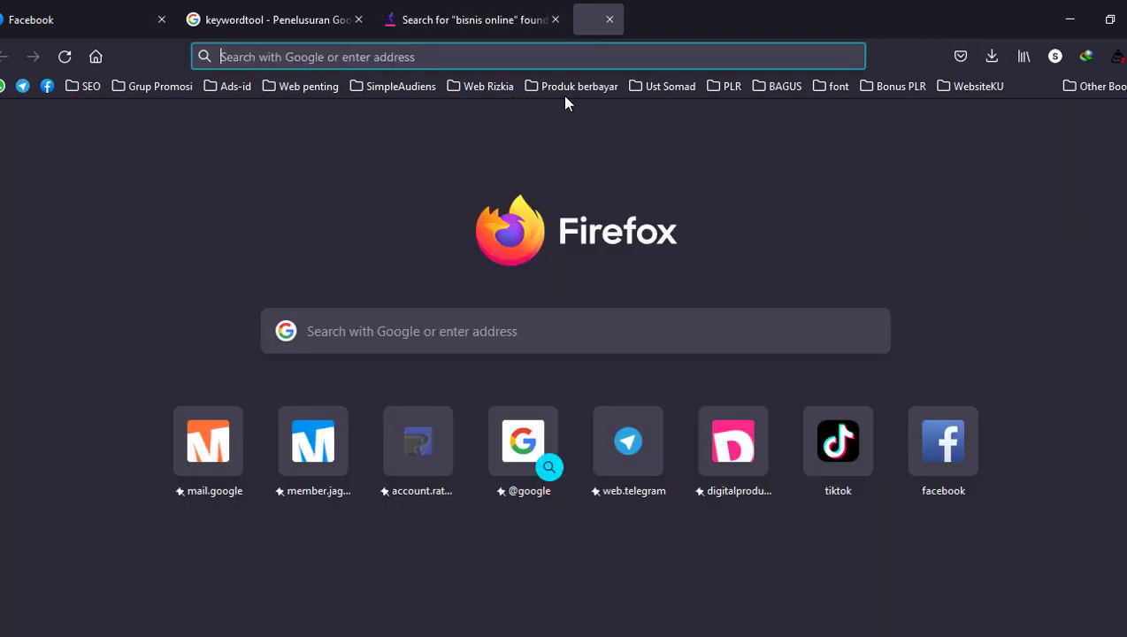
text(youtube.com/)
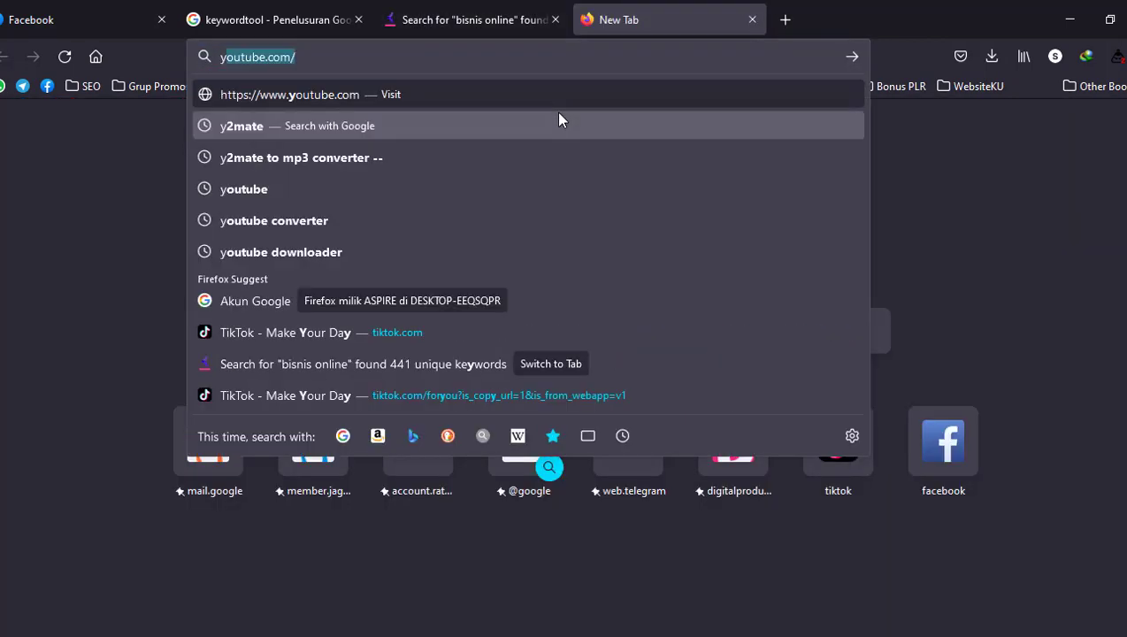
key(Return)
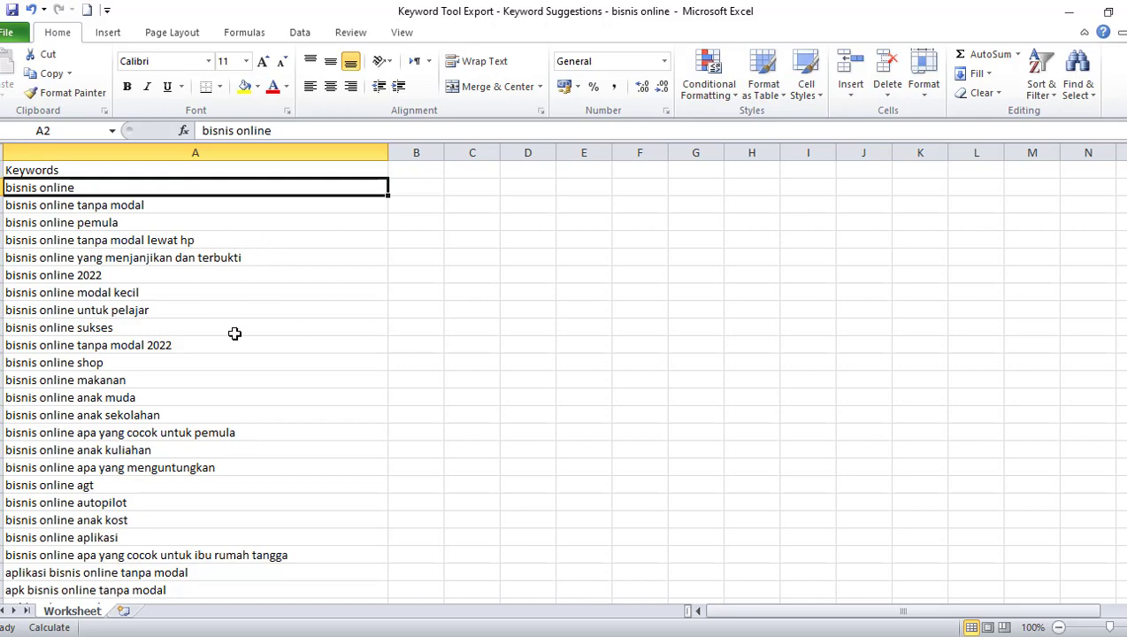
Add the heading "Ceklis" in cell B1 of the Excel keyword list
scroll(239, 333, down, 5)
scroll(244, 331, up, 5)
click(418, 169)
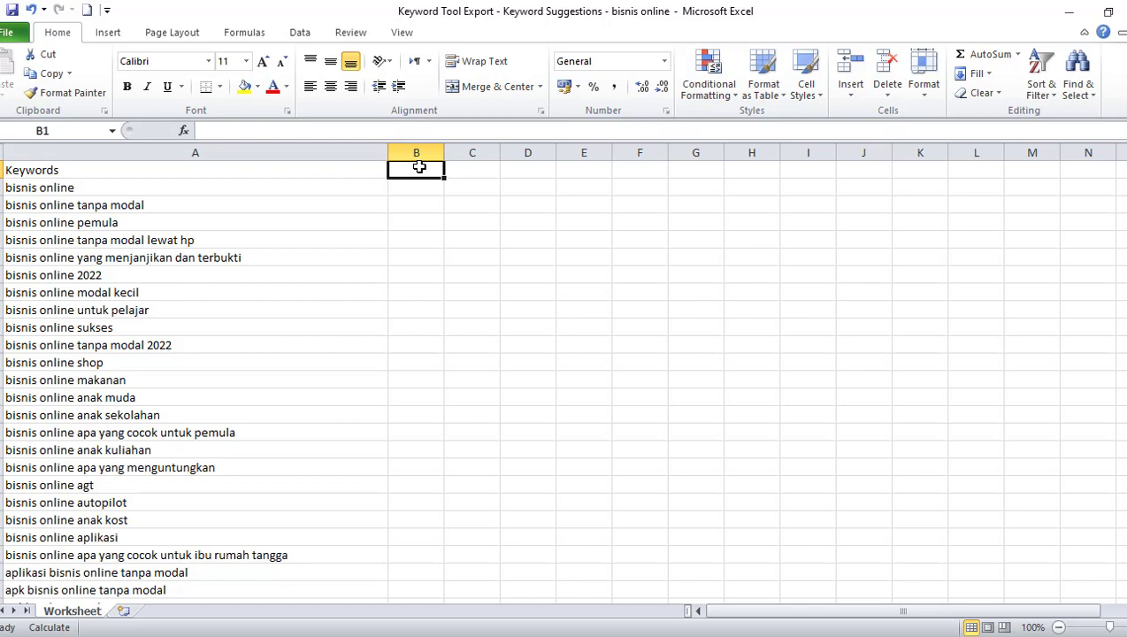
text(Ceklis)
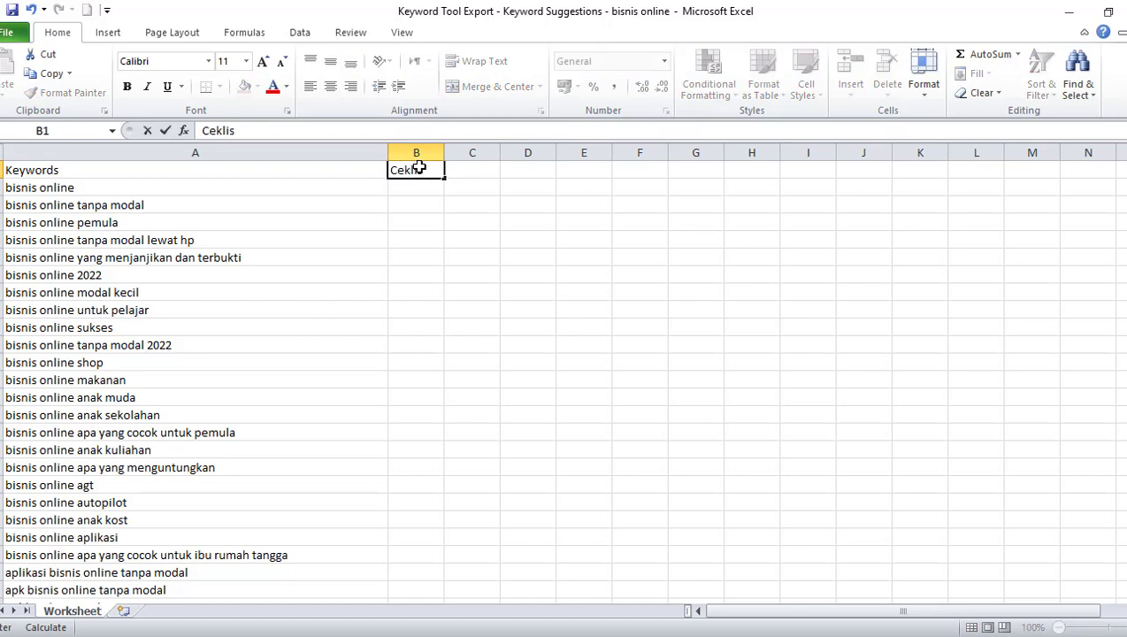
Mark "bisnis online yang menjanjikan dan terbukti", "bisnis online tanpa modal lewat hp" and "bisnis online tanpa modal 2022" with x in the Ceklis column
click(416, 256)
text(x)
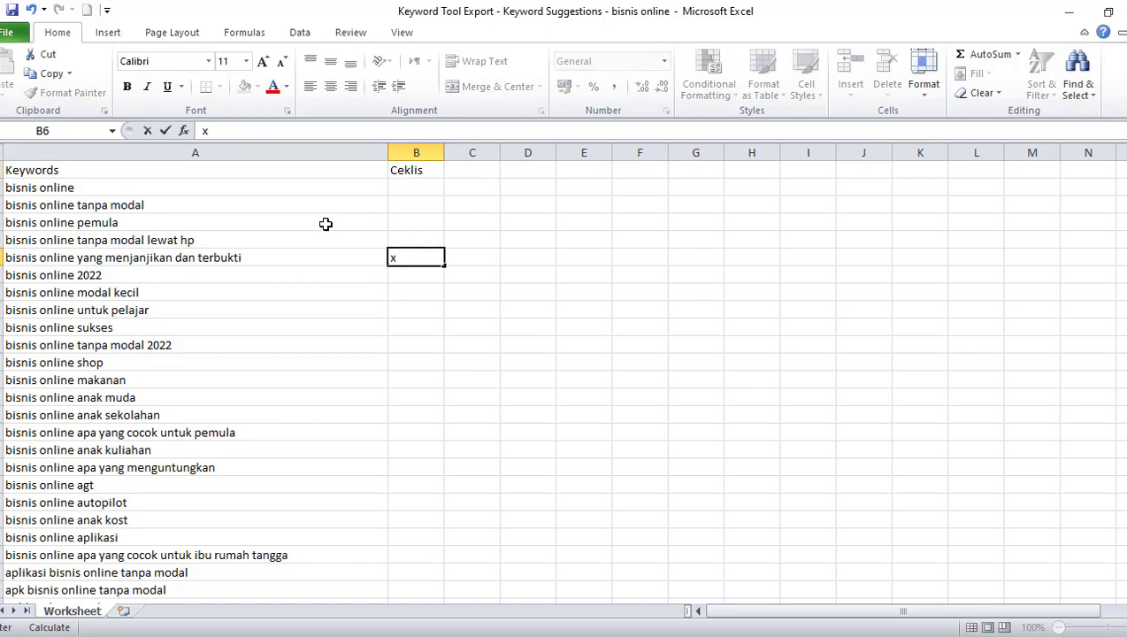
click(402, 238)
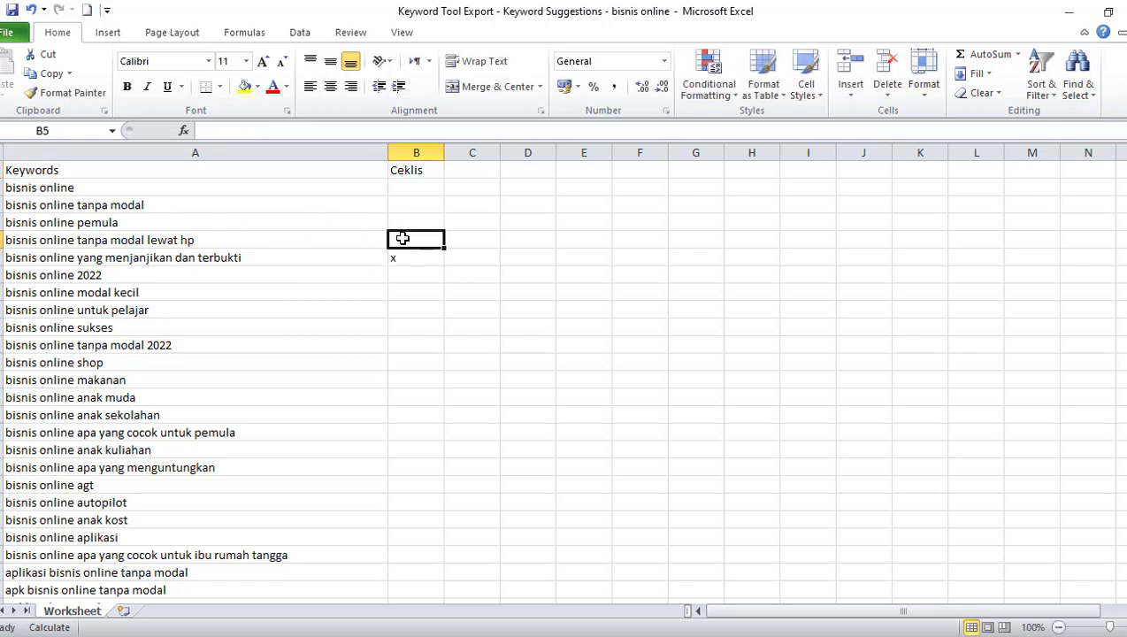
text(x)
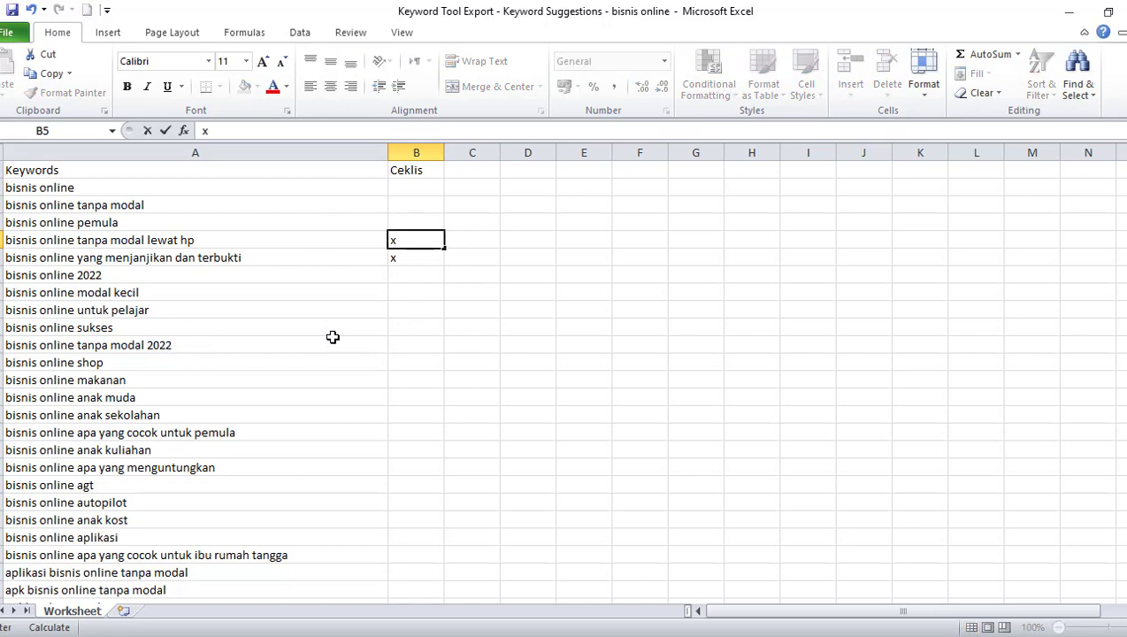
click(416, 345)
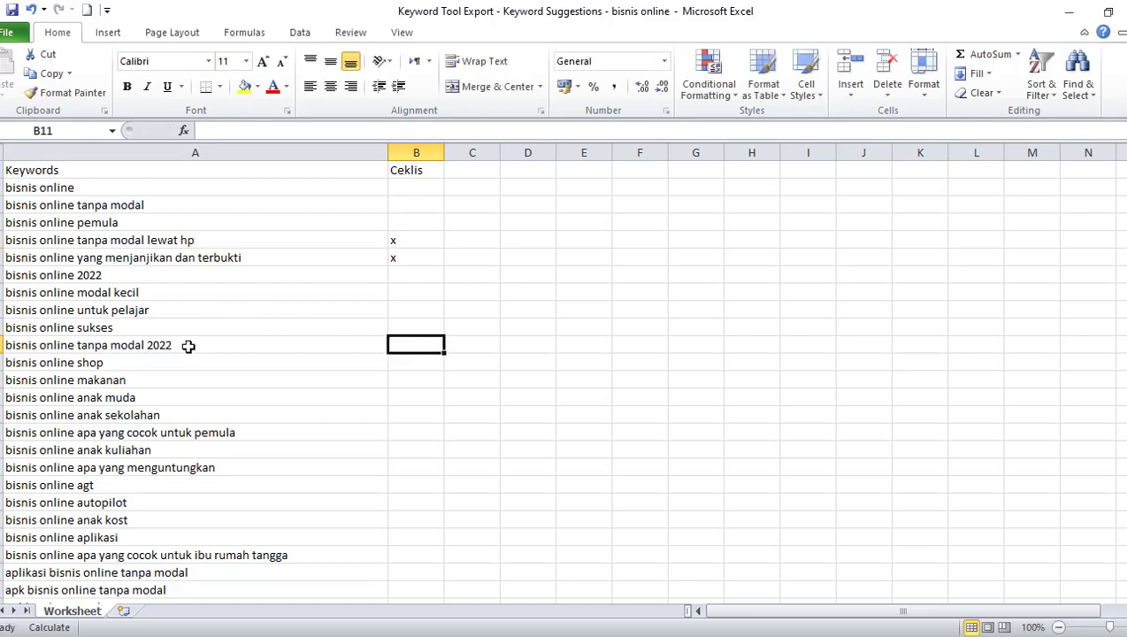
text(8)
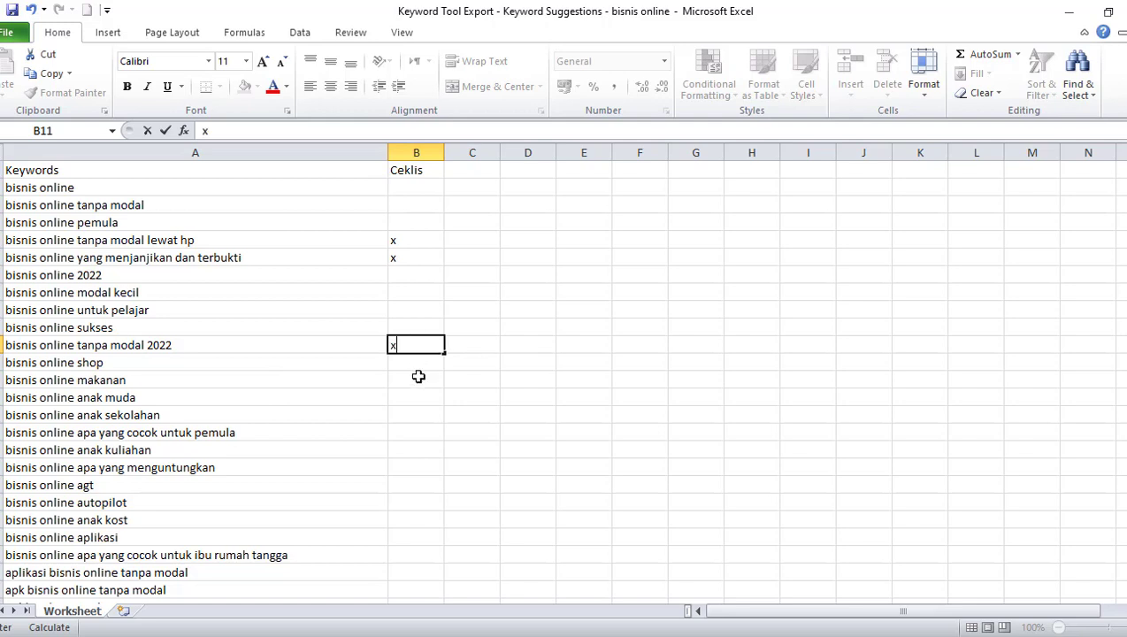
Mark with x the "bisnis online apa yang" keywords ending in "cocok untuk pemula", "menguntungkan" and "cocok untuk ibu rumah tangga"
click(400, 433)
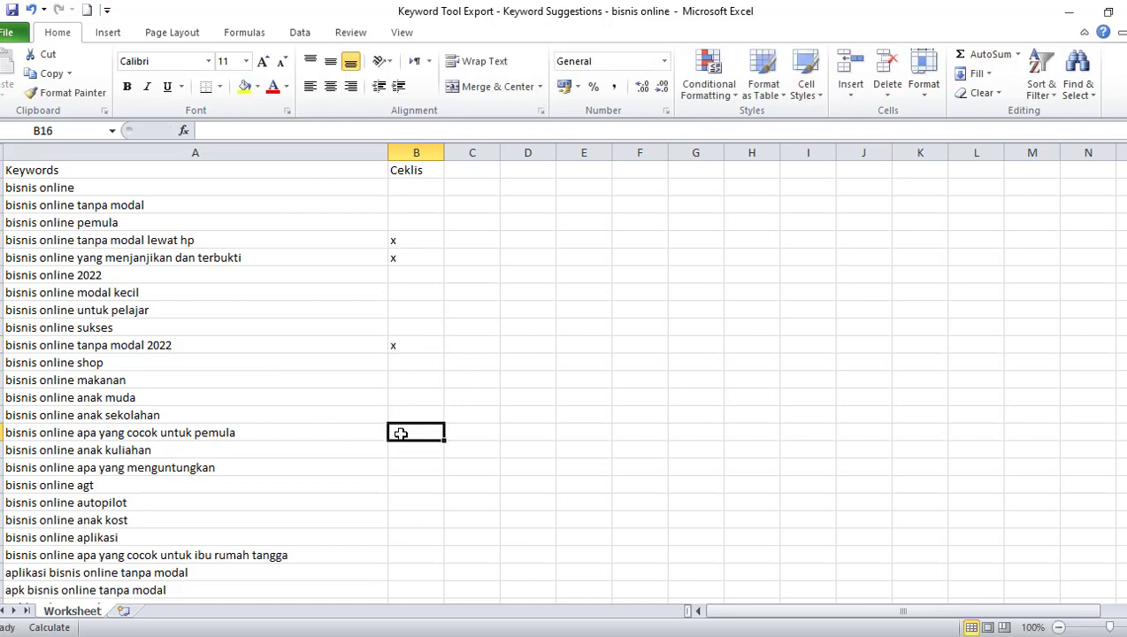
text(x)
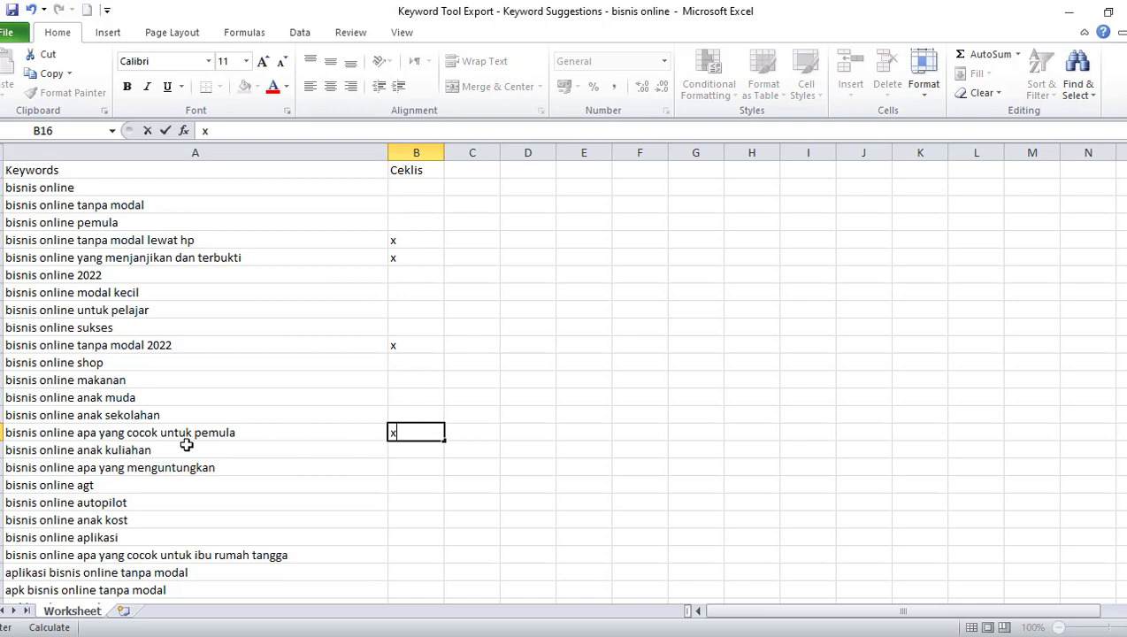
scroll(186, 471, down, 1)
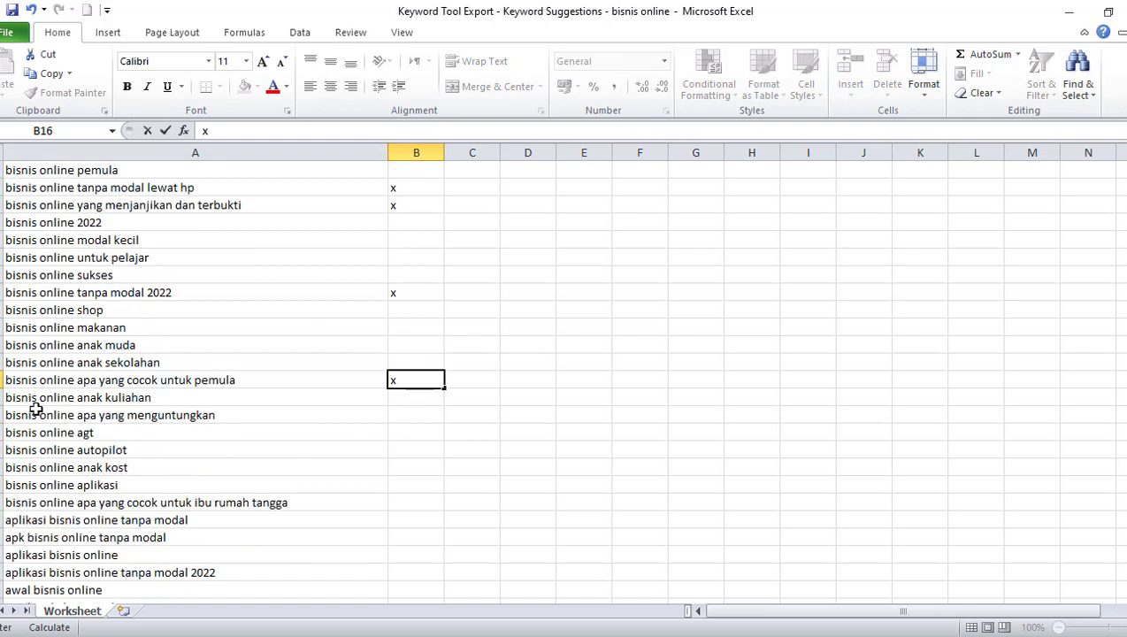
click(405, 413)
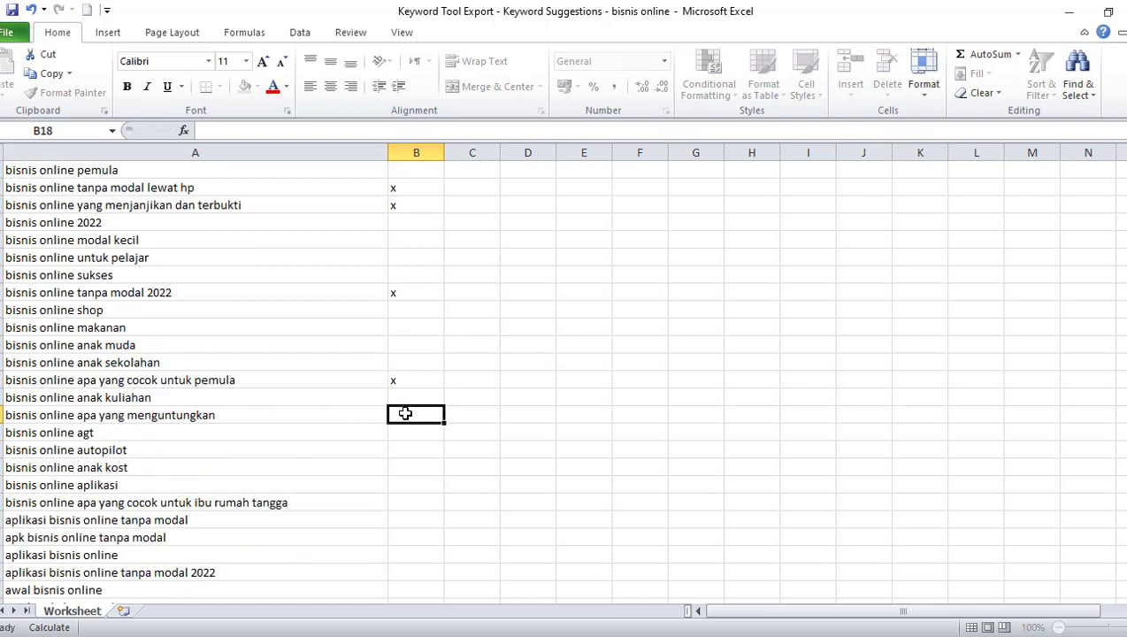
text(x)
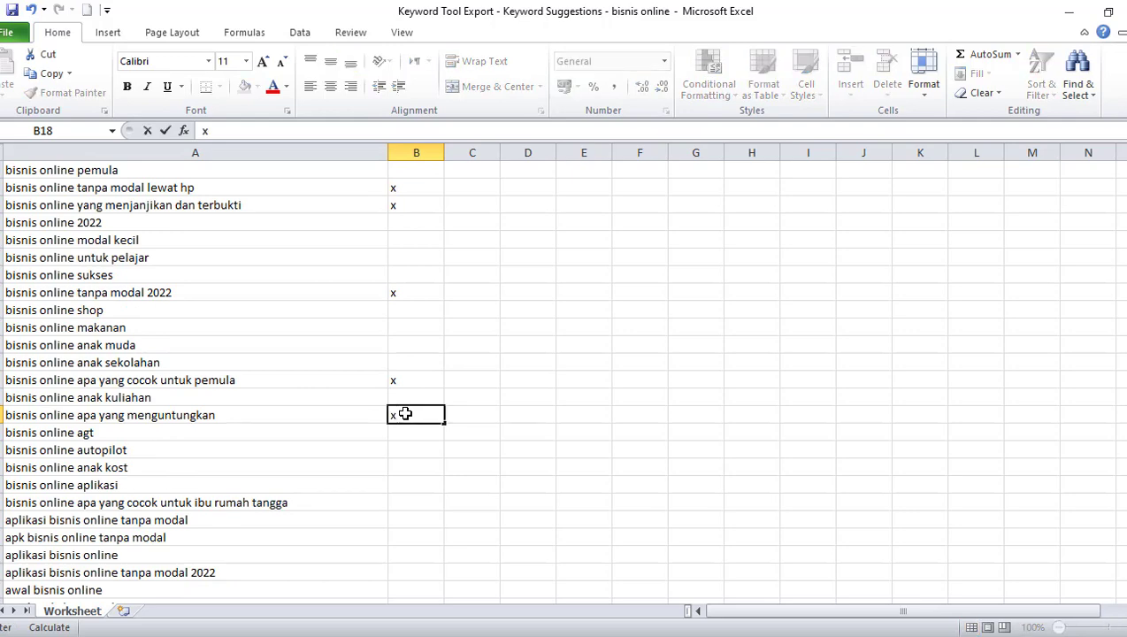
click(411, 501)
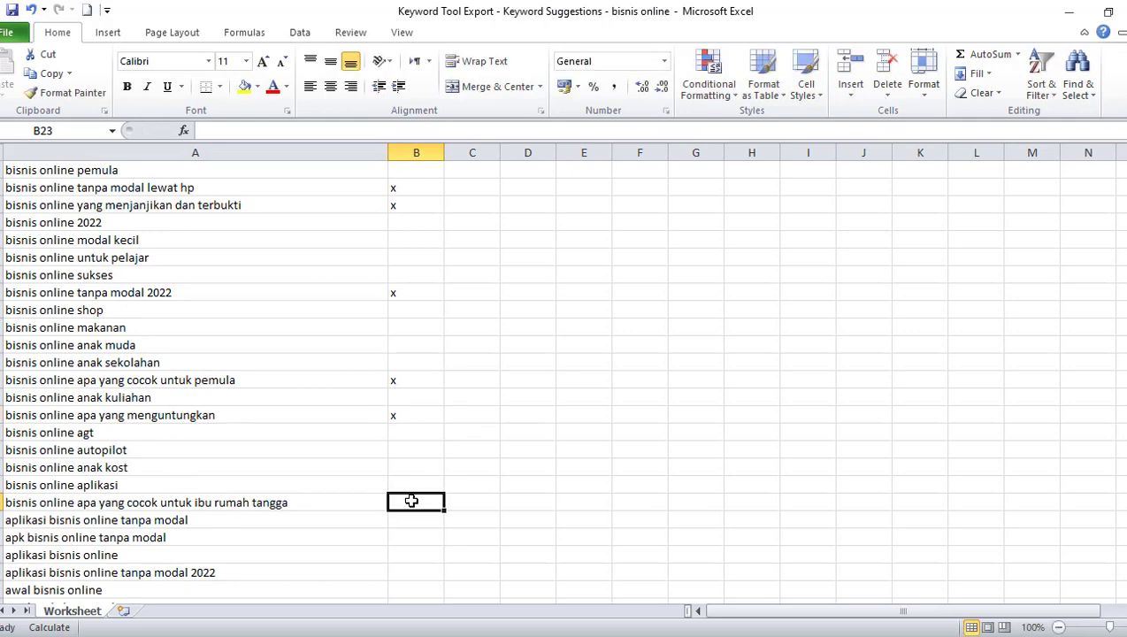
text(x)
Mark "aplikasi bisnis online tanpa modal 2022" and "bisnis online cepat menghasilkan uang" with x in the Ceklis column
scroll(411, 501, down, 2)
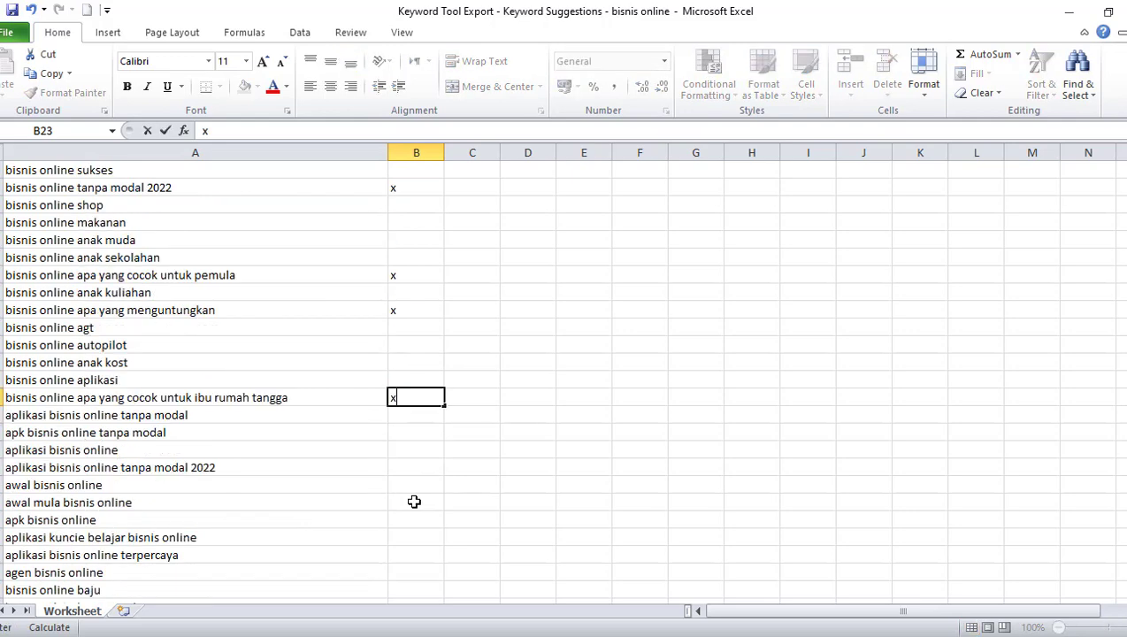
click(410, 470)
text(x)
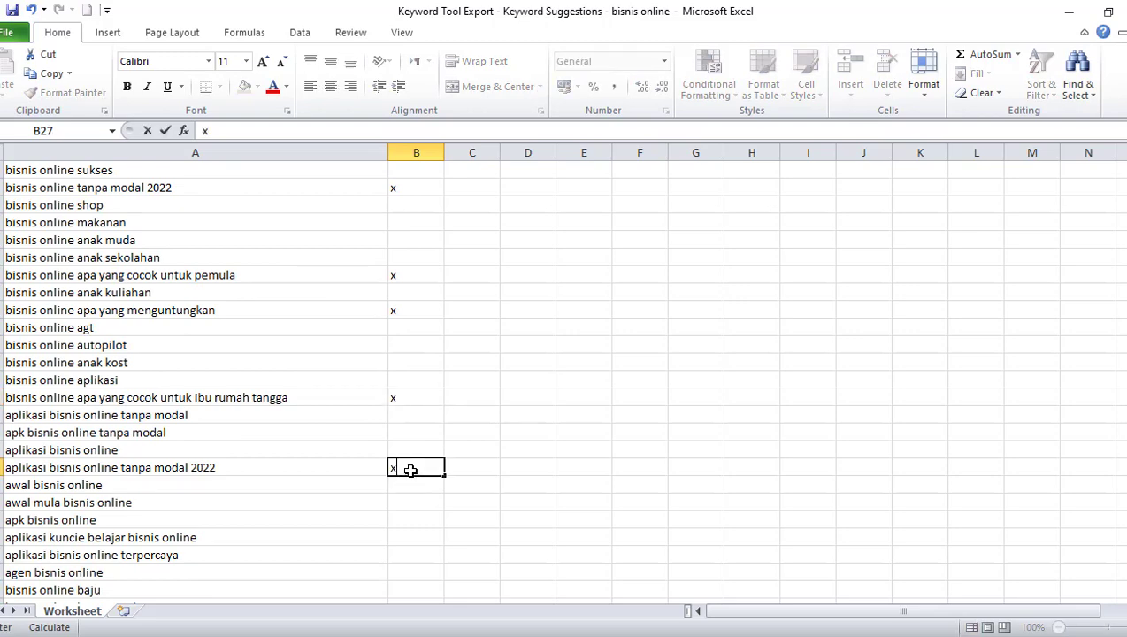
scroll(411, 471, down, 3)
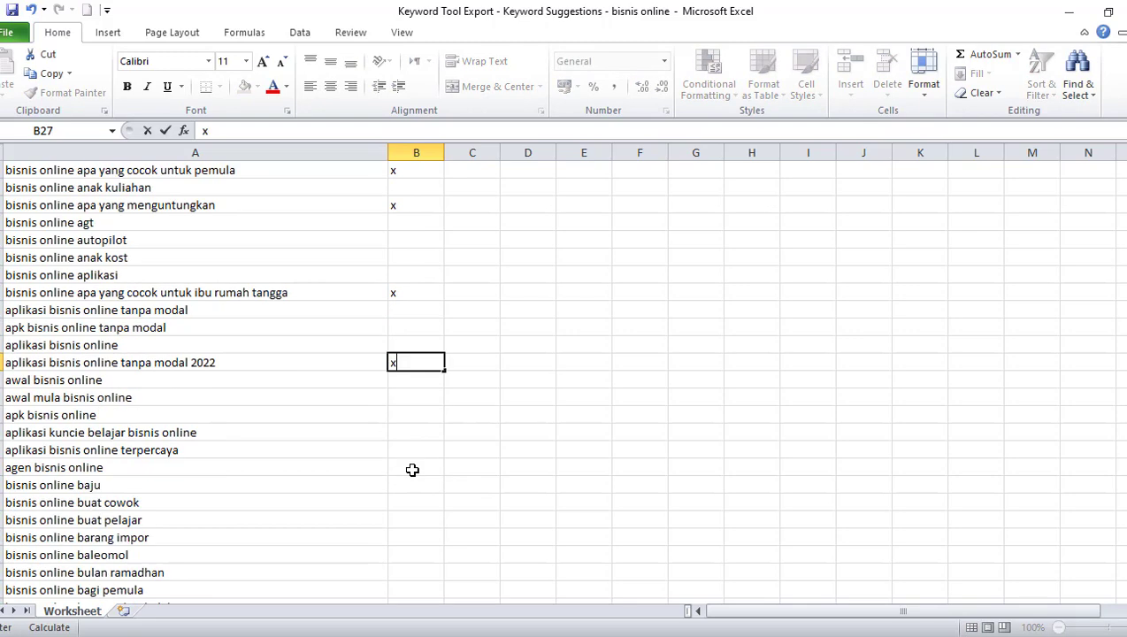
click(401, 380)
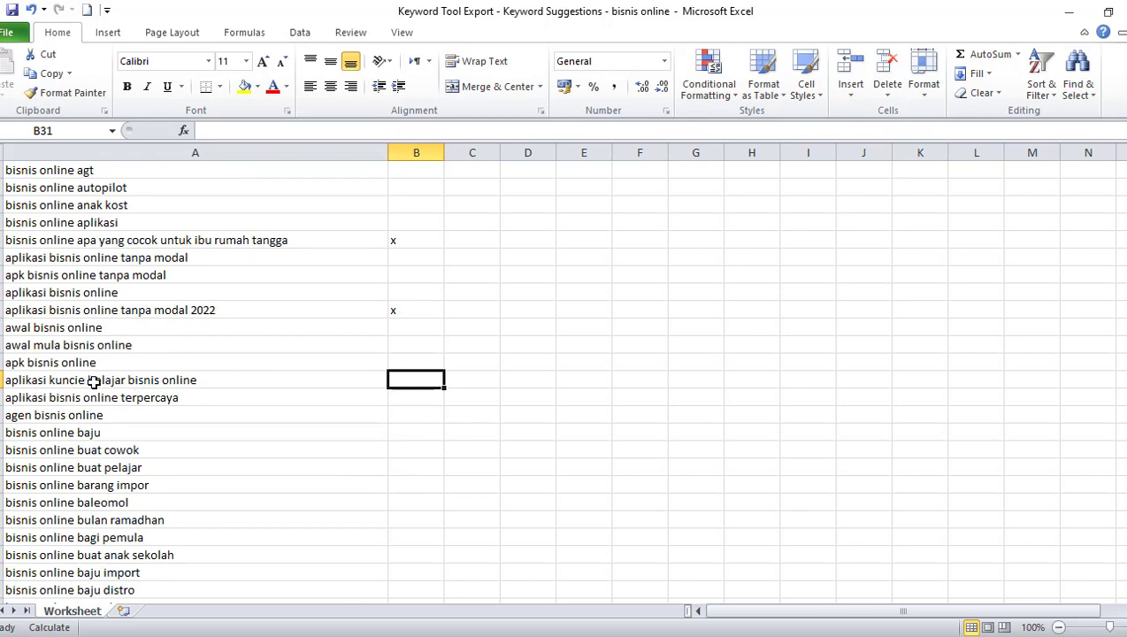
scroll(221, 413, down, 5)
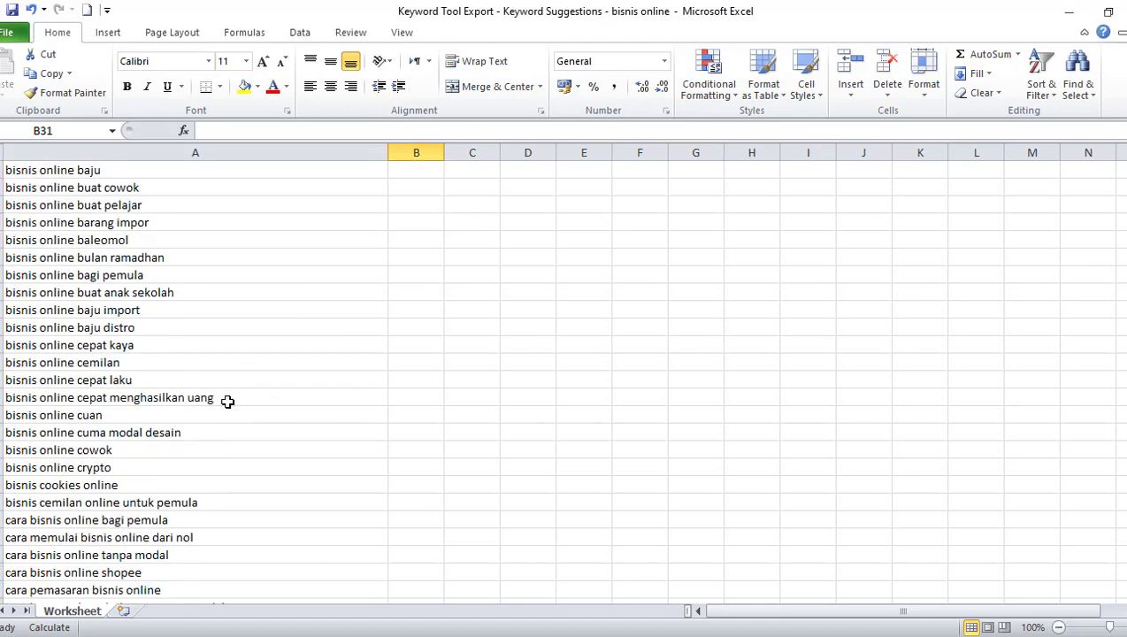
click(431, 397)
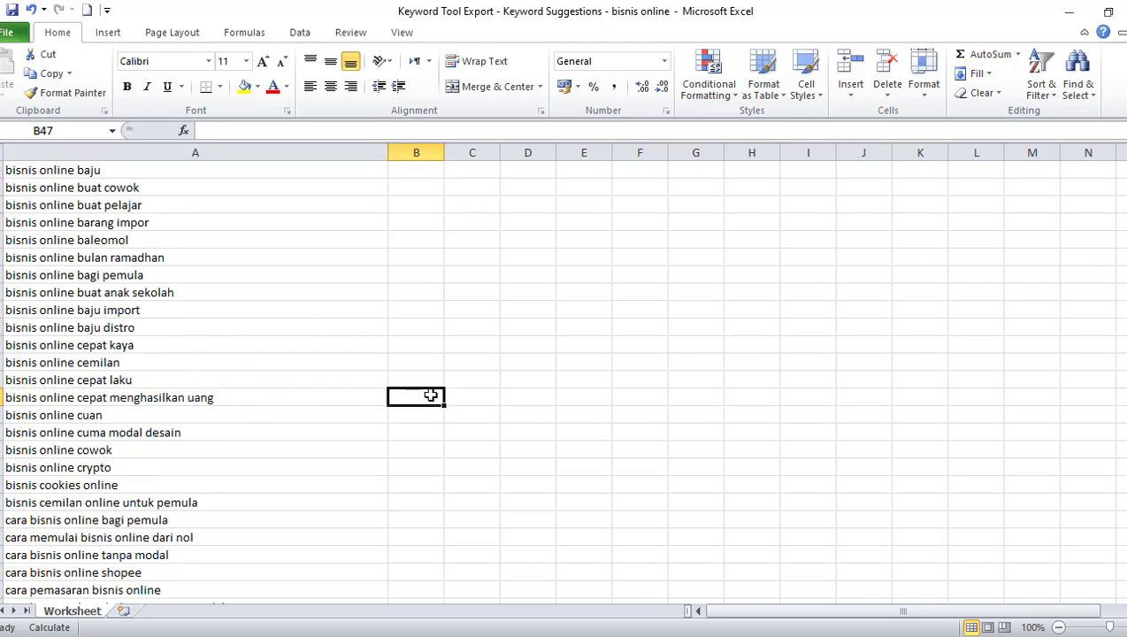
text(x)
scroll(431, 396, down, 3)
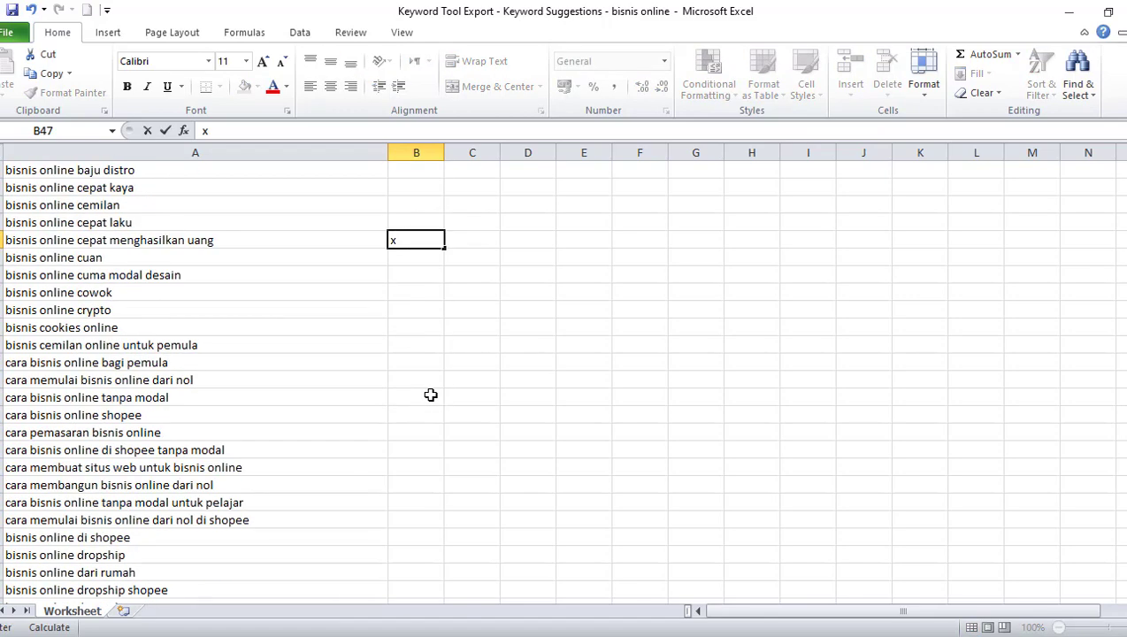
Mark the five keywords from "cara bisnis online di shopee tanpa modal" through "cara memulai bisnis online dari nol di shopee" with x in the Ceklis column
click(426, 451)
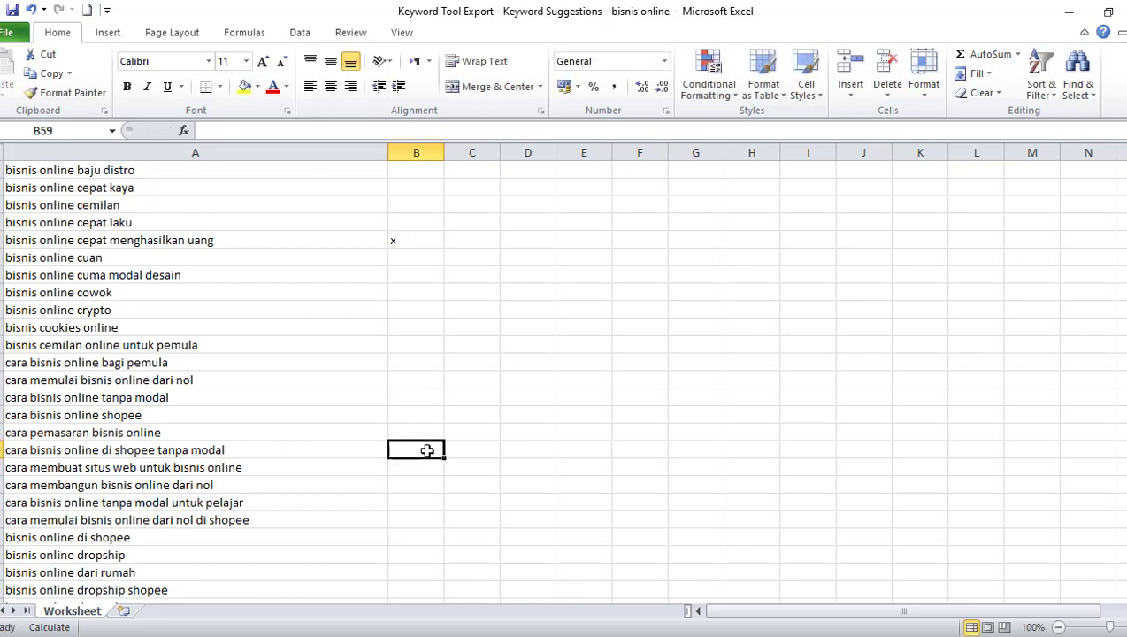
text(x)
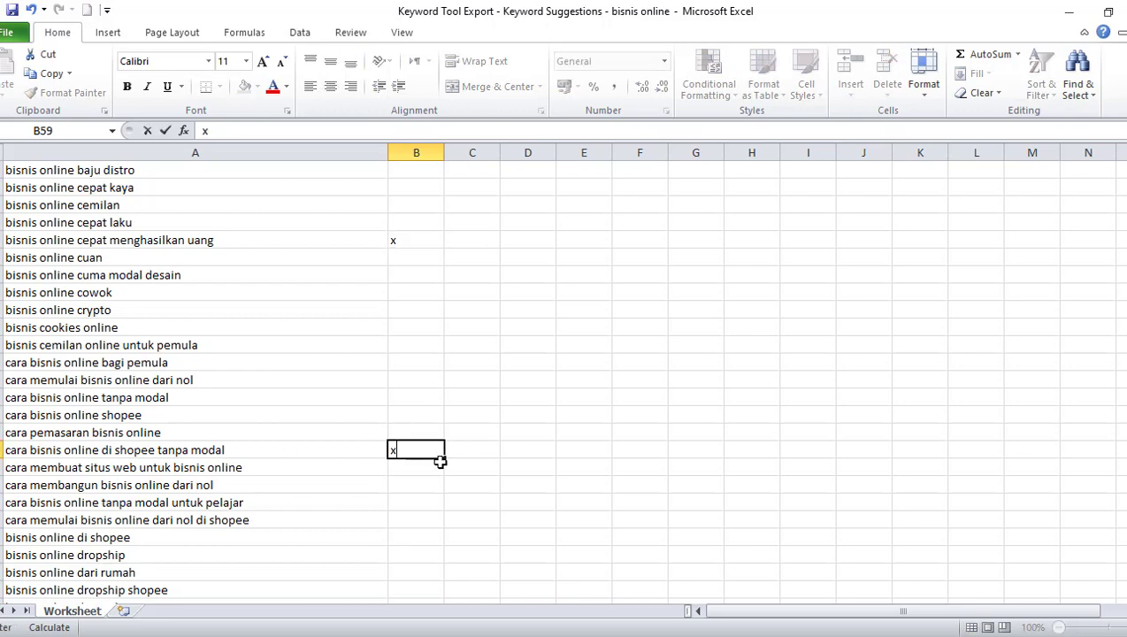
drag(447, 470, 448, 530)
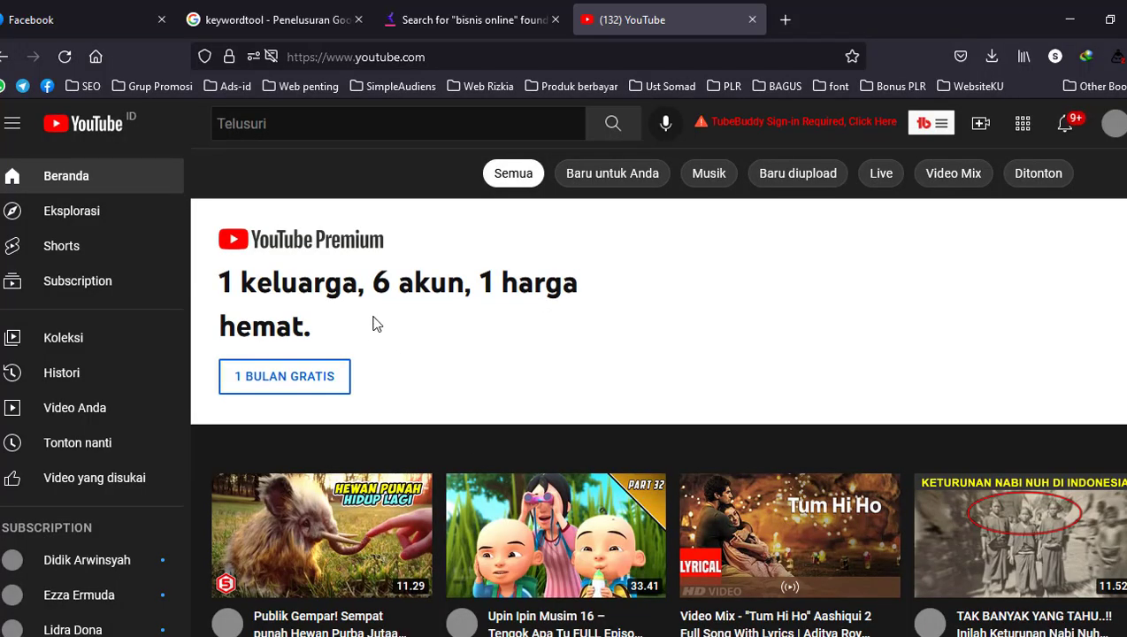
Search YouTube for "bisnis online"
click(296, 123)
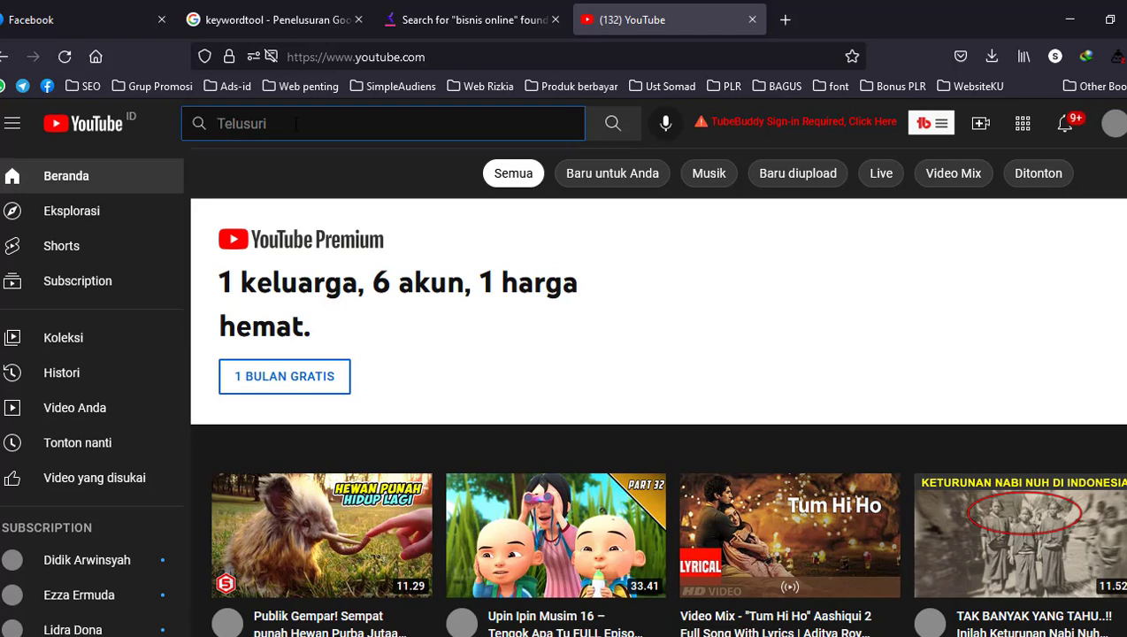
text(bin)
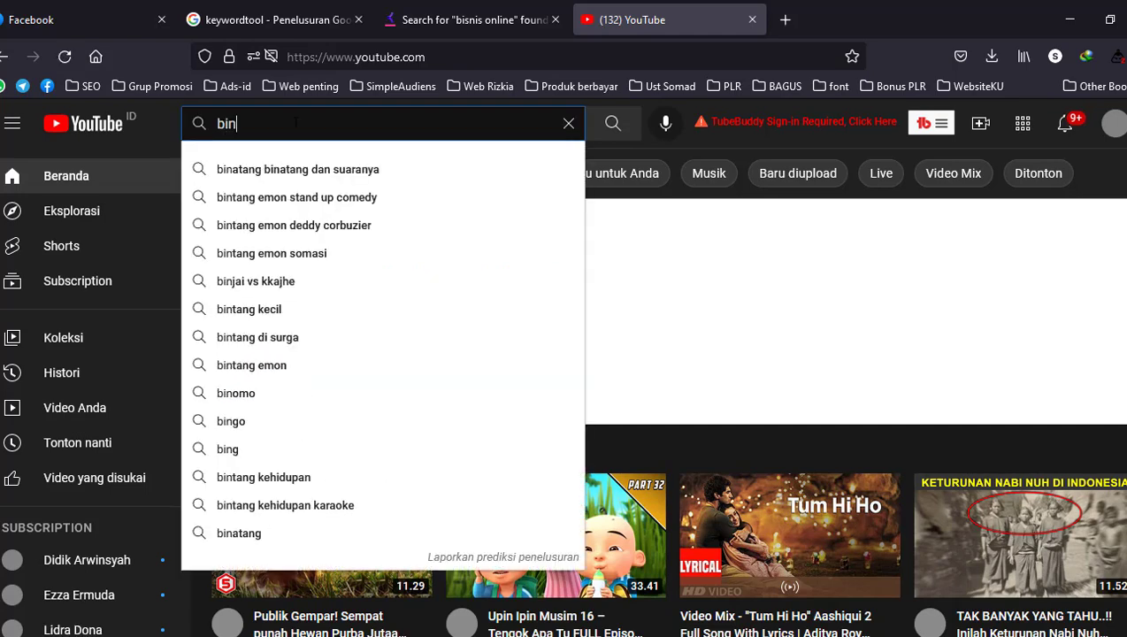
text(is)
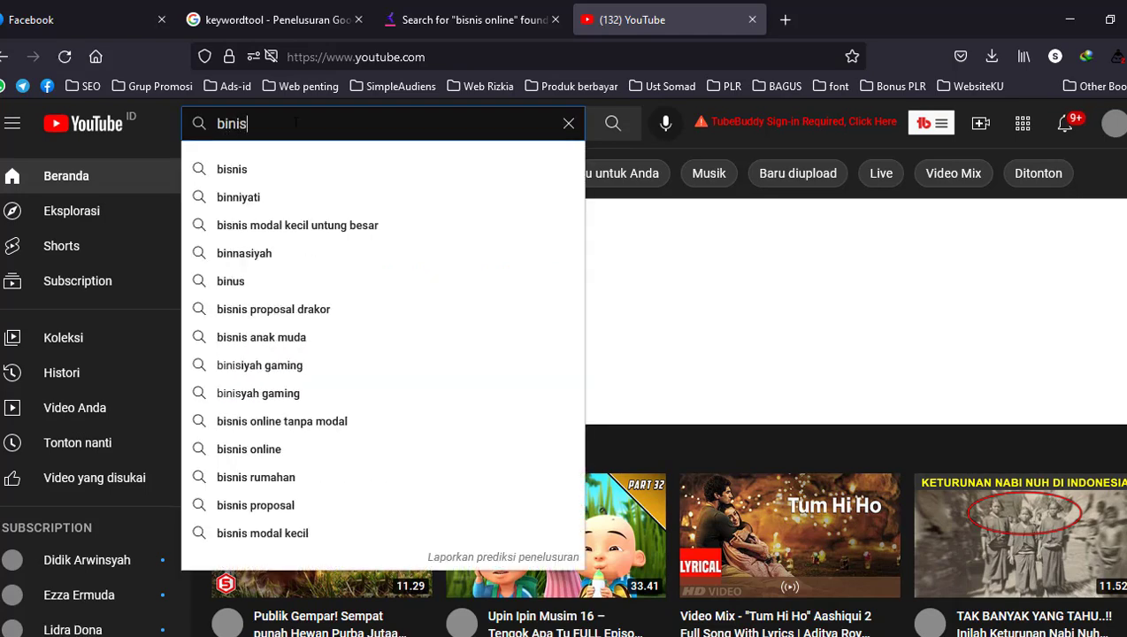
key(BackSpace)
key(BackSpace)
key(BackSpace)
text(s)
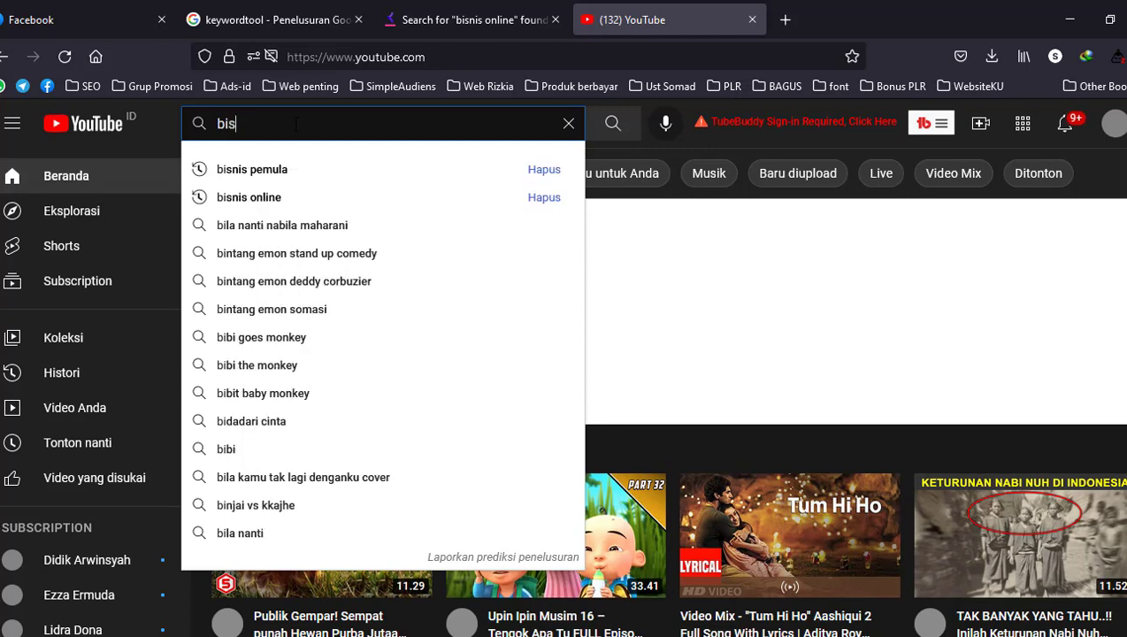
text(nis o)
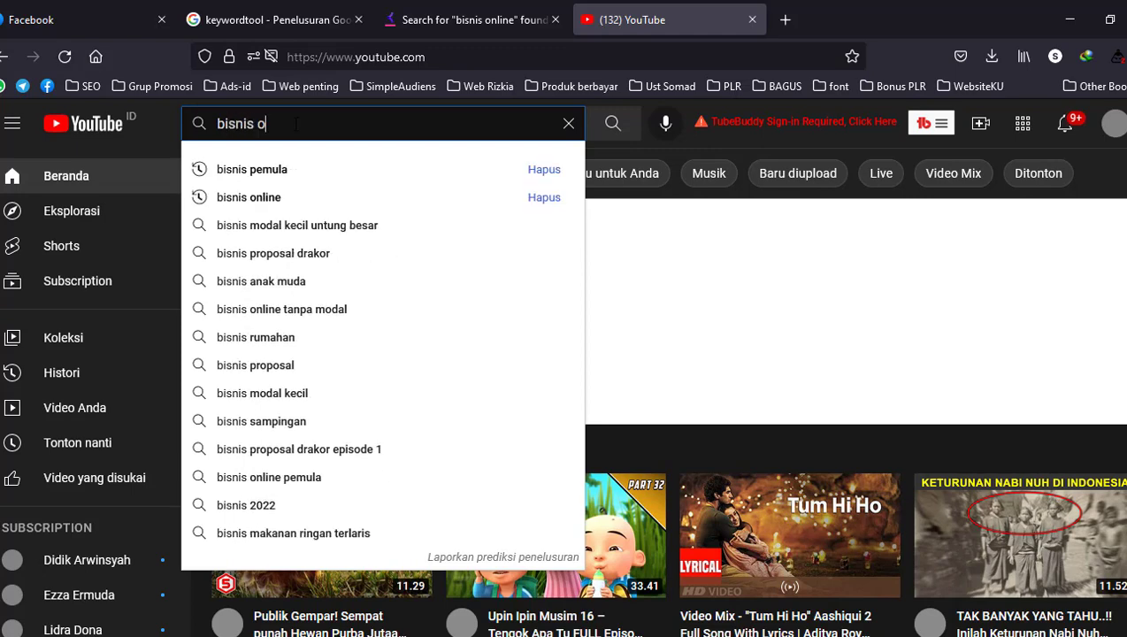
text(nline)
key(Return)
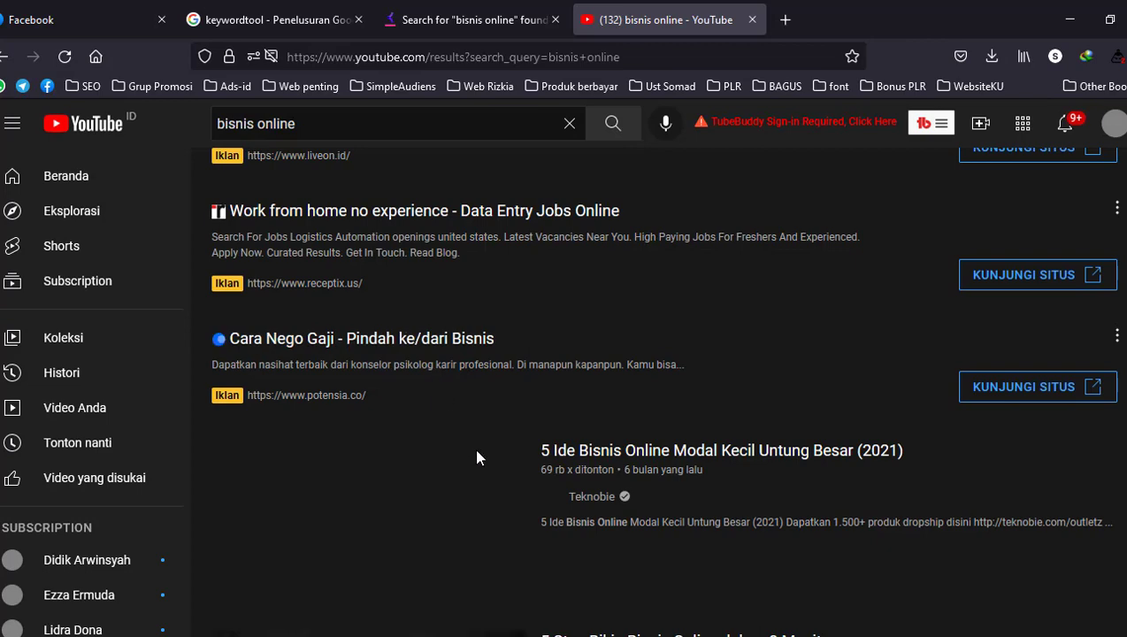
Examine the view counts, upload ages and channels of the top video results for "bisnis online"
scroll(493, 452, down, 3)
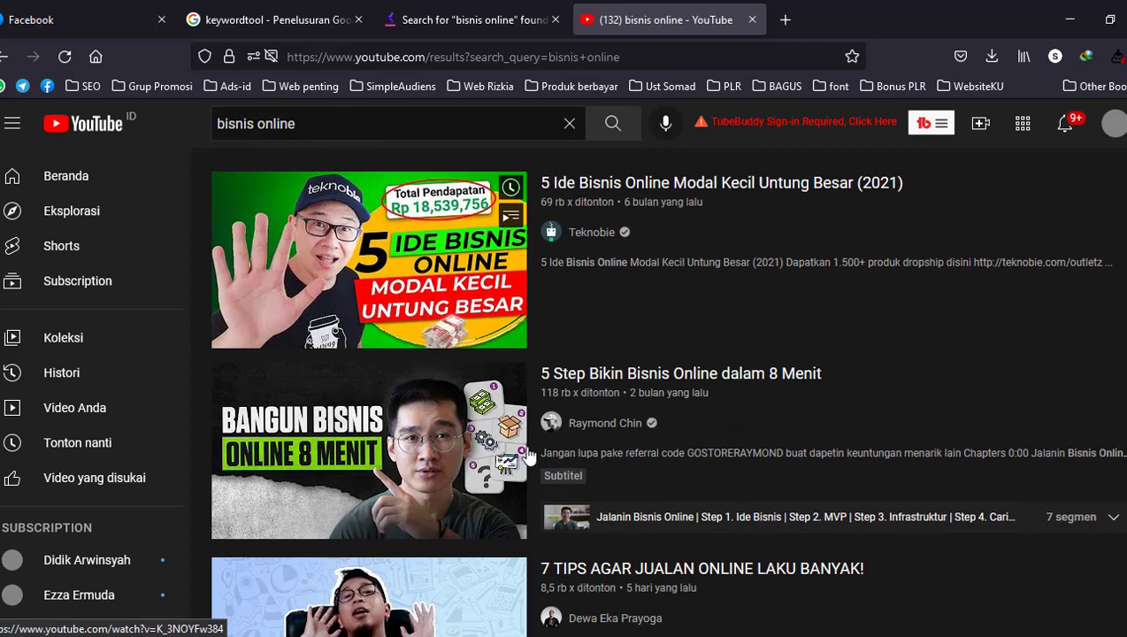
scroll(570, 425, up, 1)
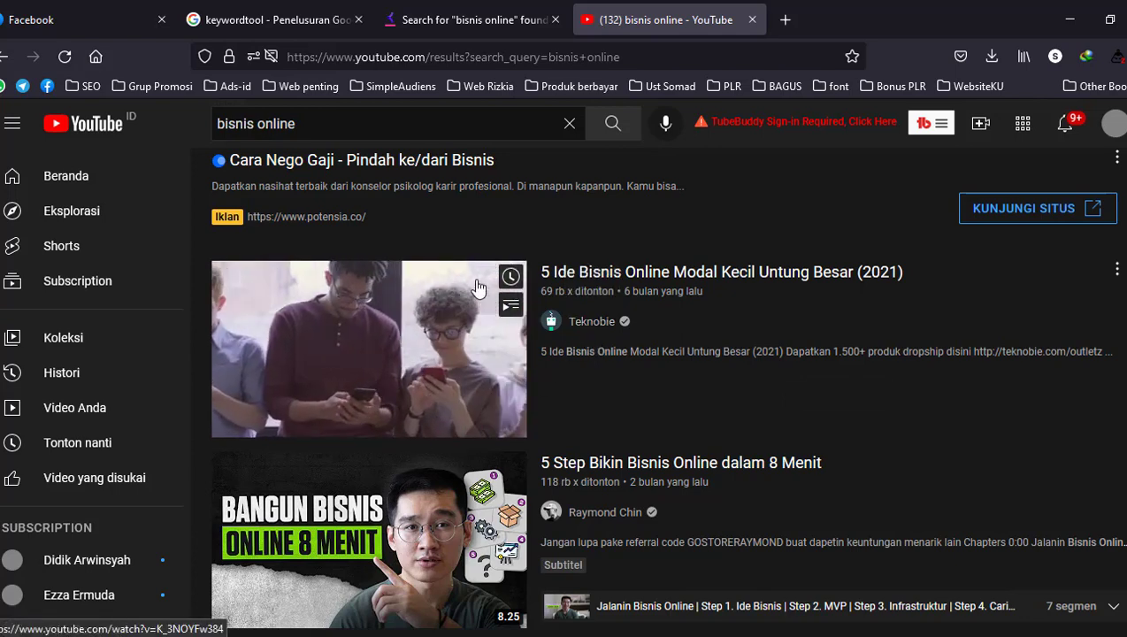
scroll(469, 363, down, 2)
scroll(474, 375, down, 1)
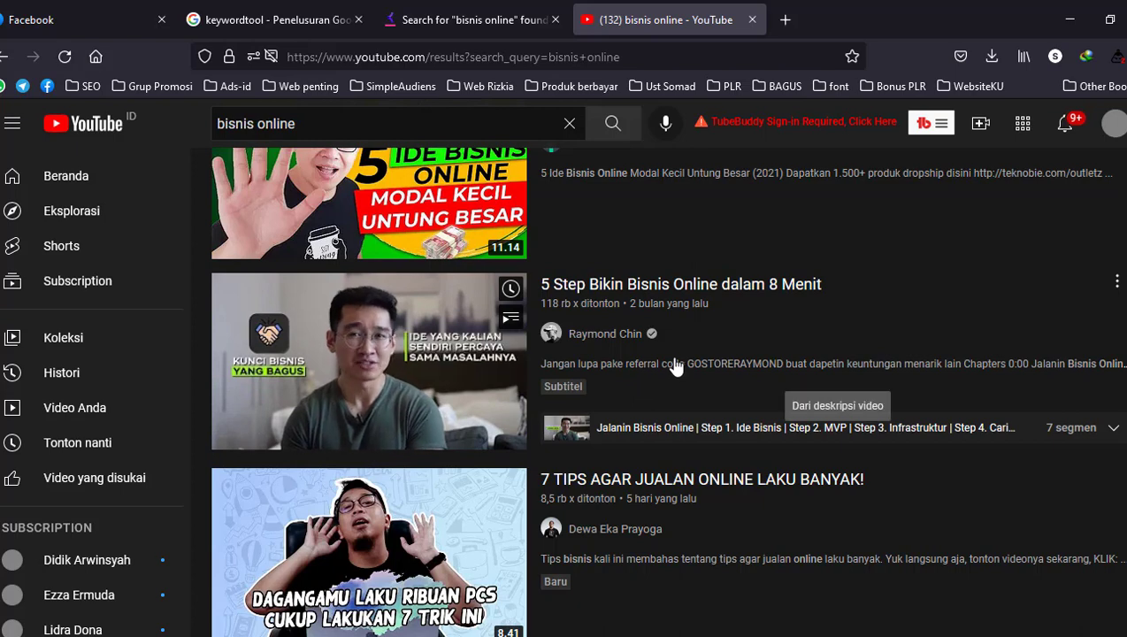
scroll(616, 329, up, 1)
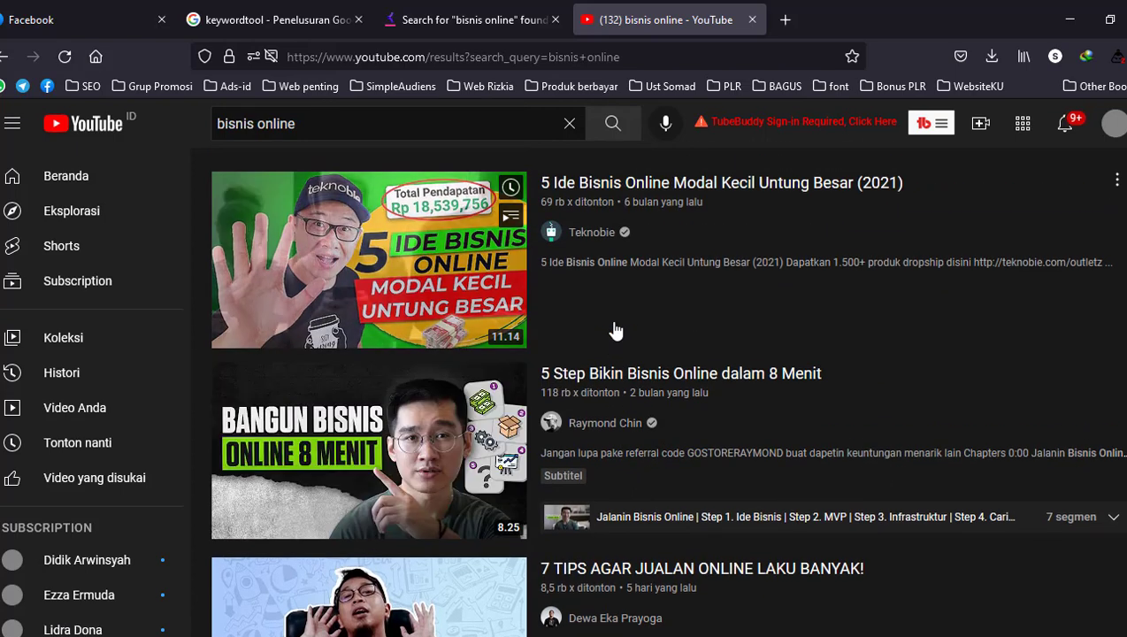
scroll(613, 329, up, 1)
scroll(623, 320, up, 1)
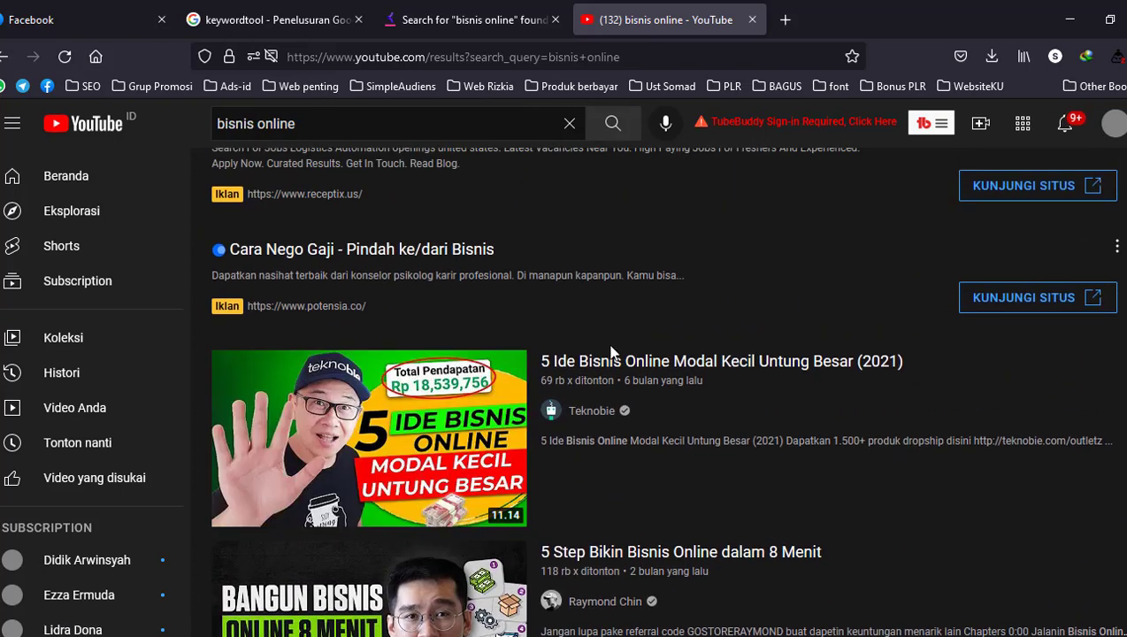
scroll(599, 392, down, 1)
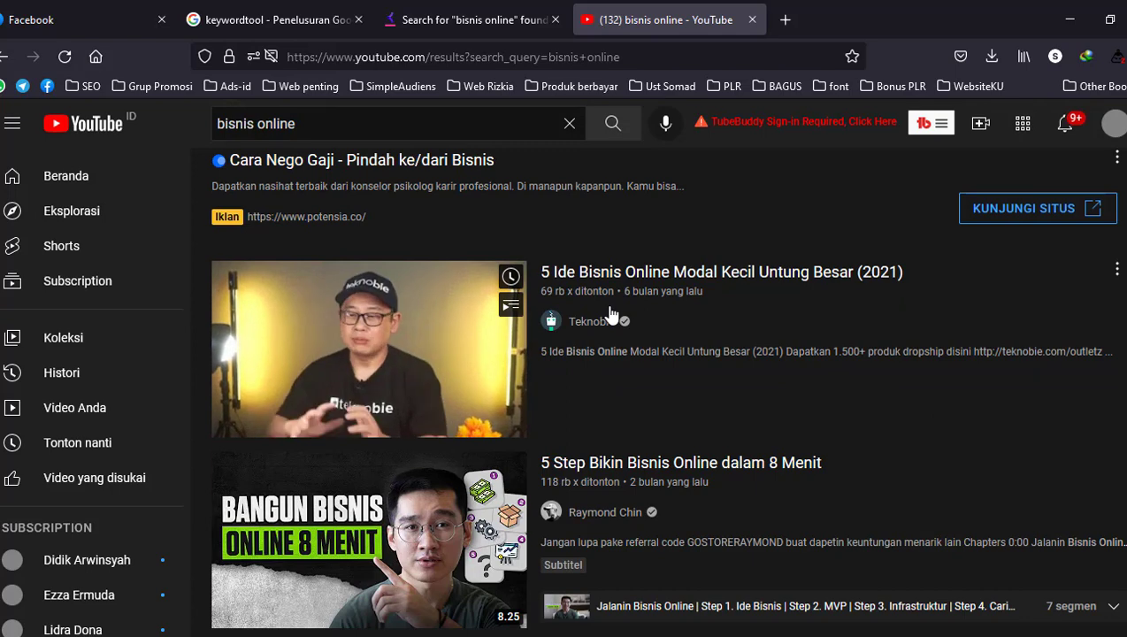
mouse_move(602, 476)
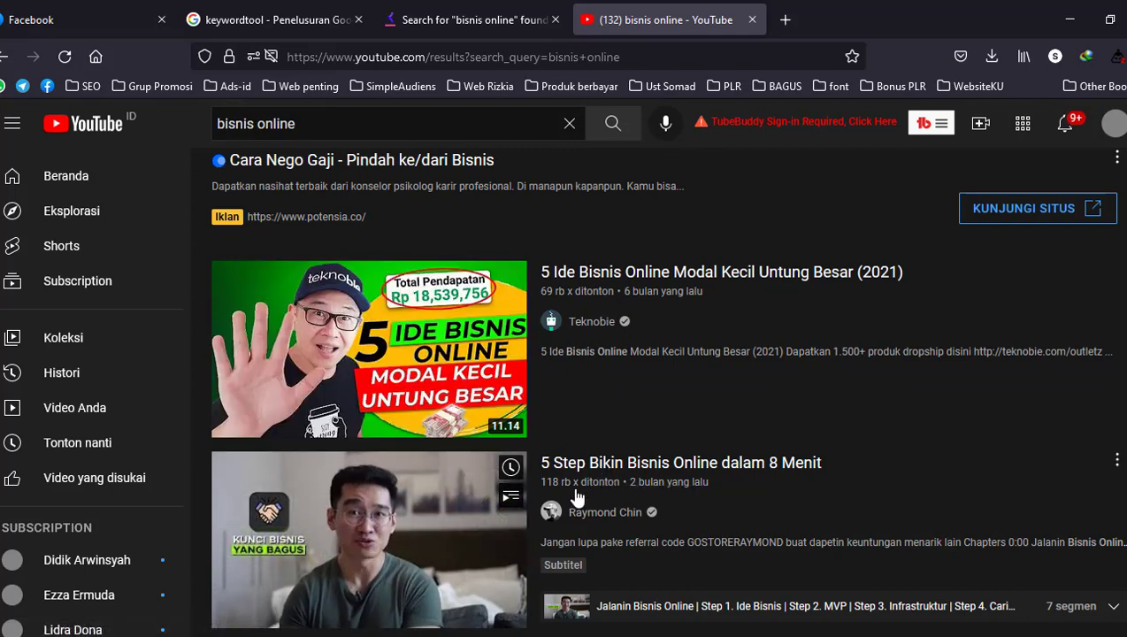
scroll(639, 501, down, 1)
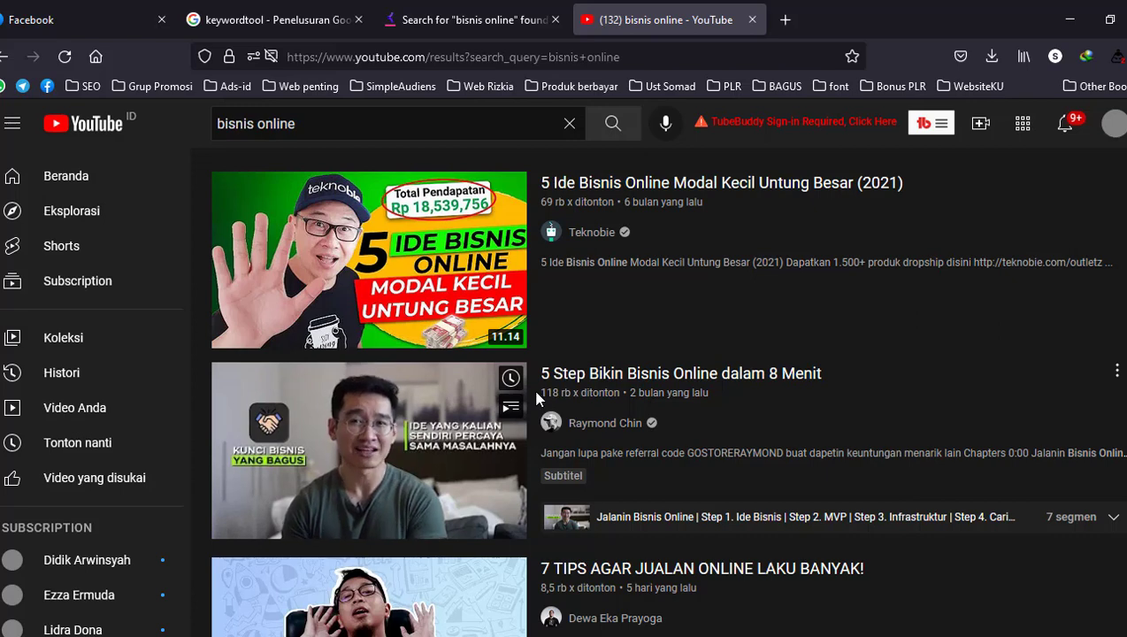
scroll(674, 478, down, 1)
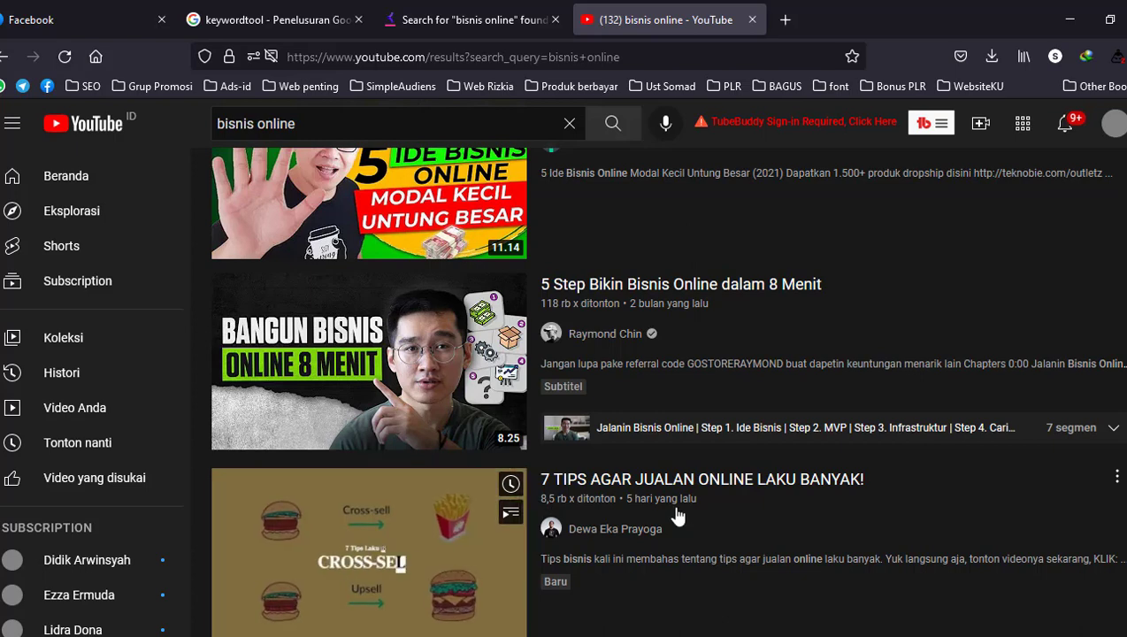
scroll(677, 516, down, 2)
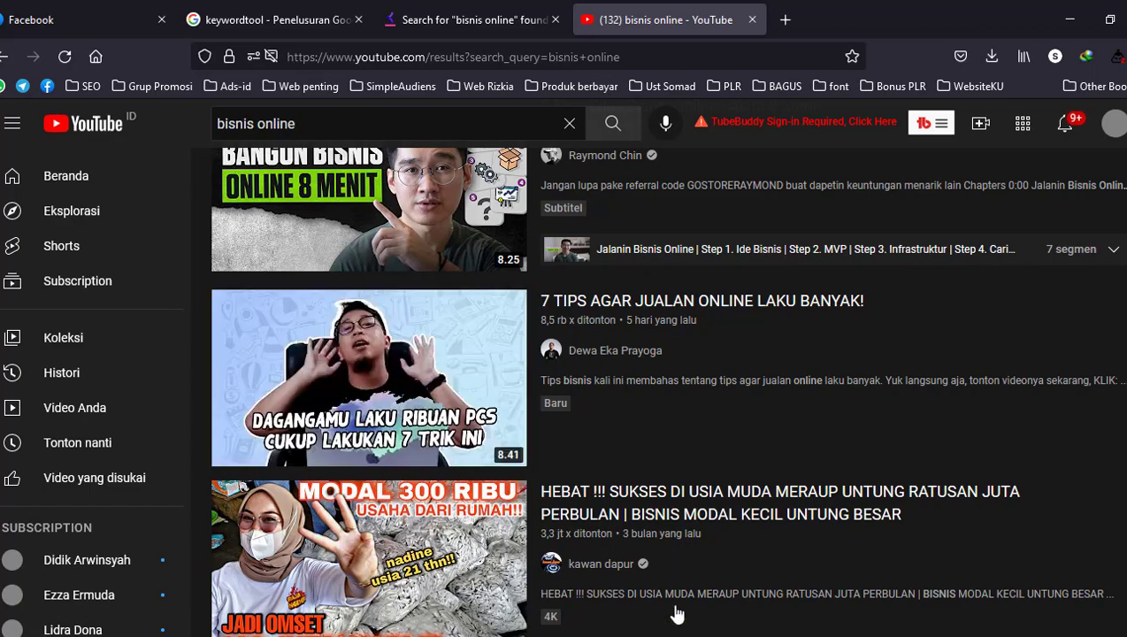
Switch to Excel to check the short keyword "bisnis online", and compare it with the competing videos in the YouTube results
click(770, 611)
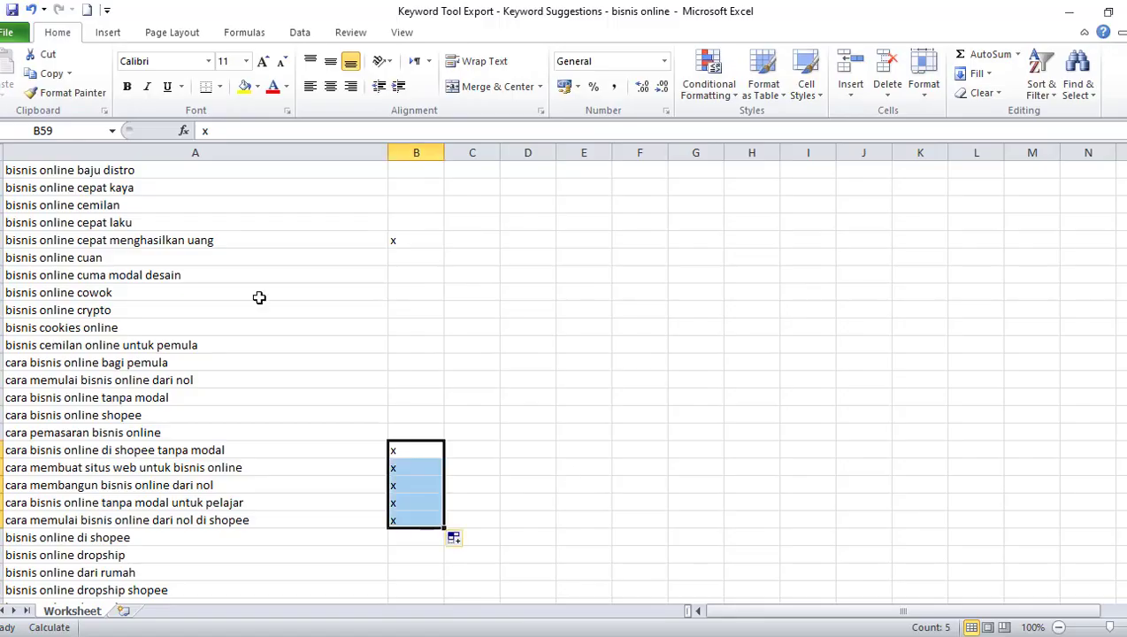
scroll(266, 241, up, 10)
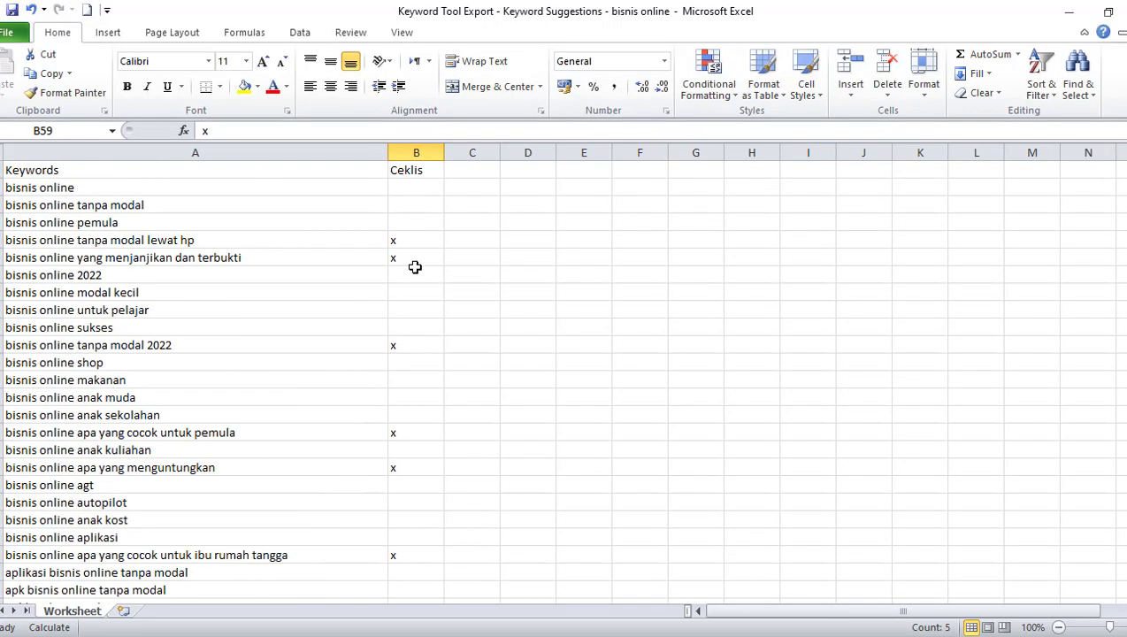
click(92, 187)
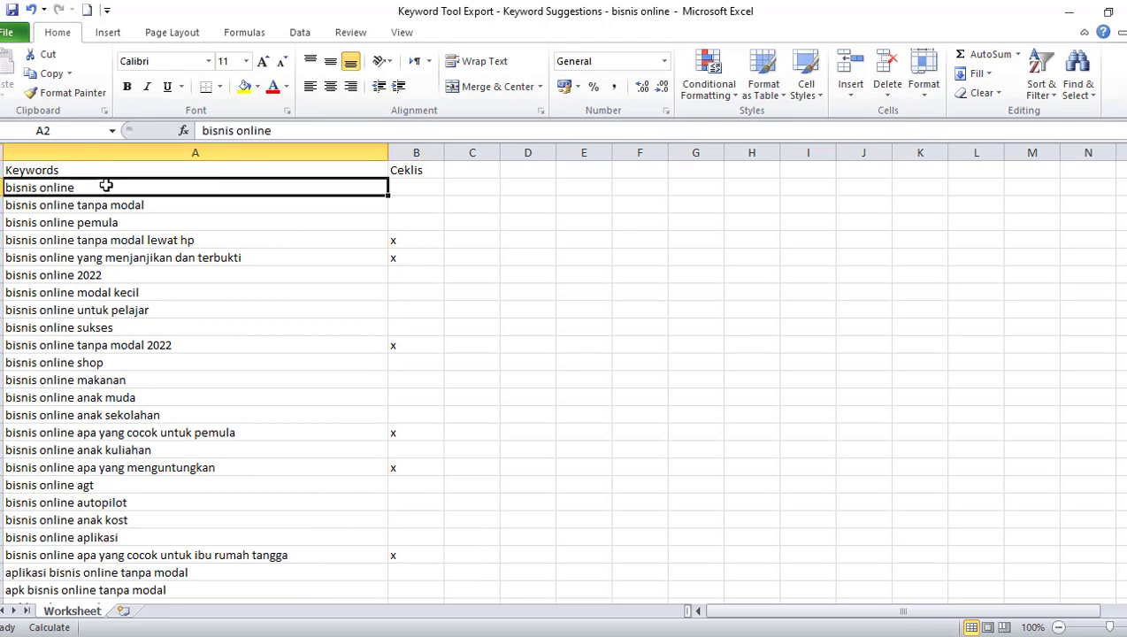
double_click(108, 186)
click(391, 636)
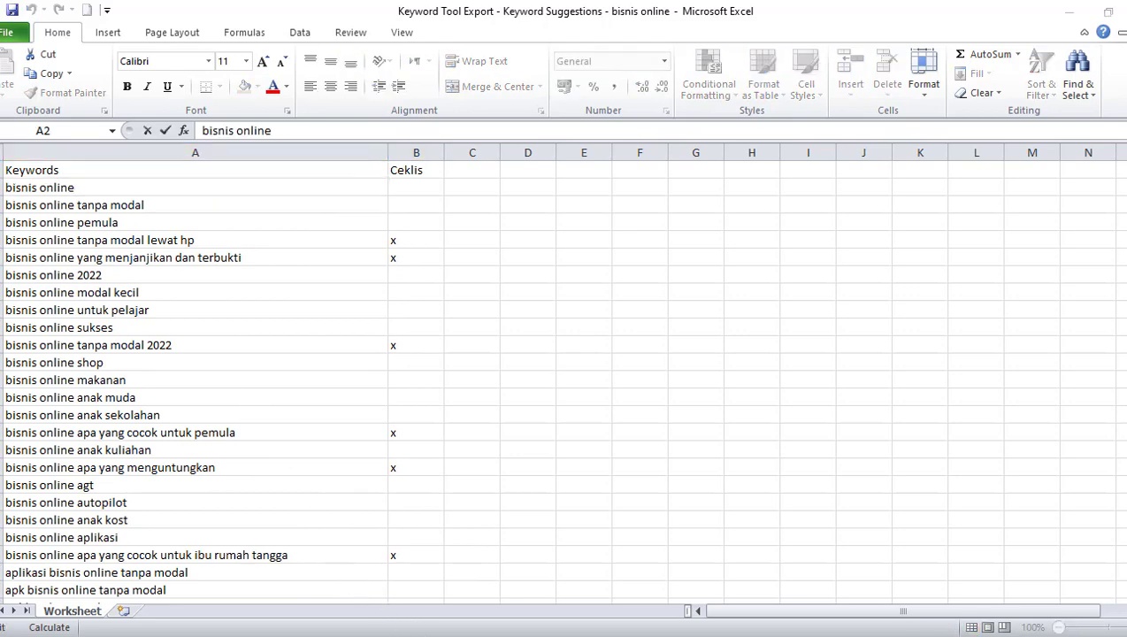
scroll(472, 310, down, 5)
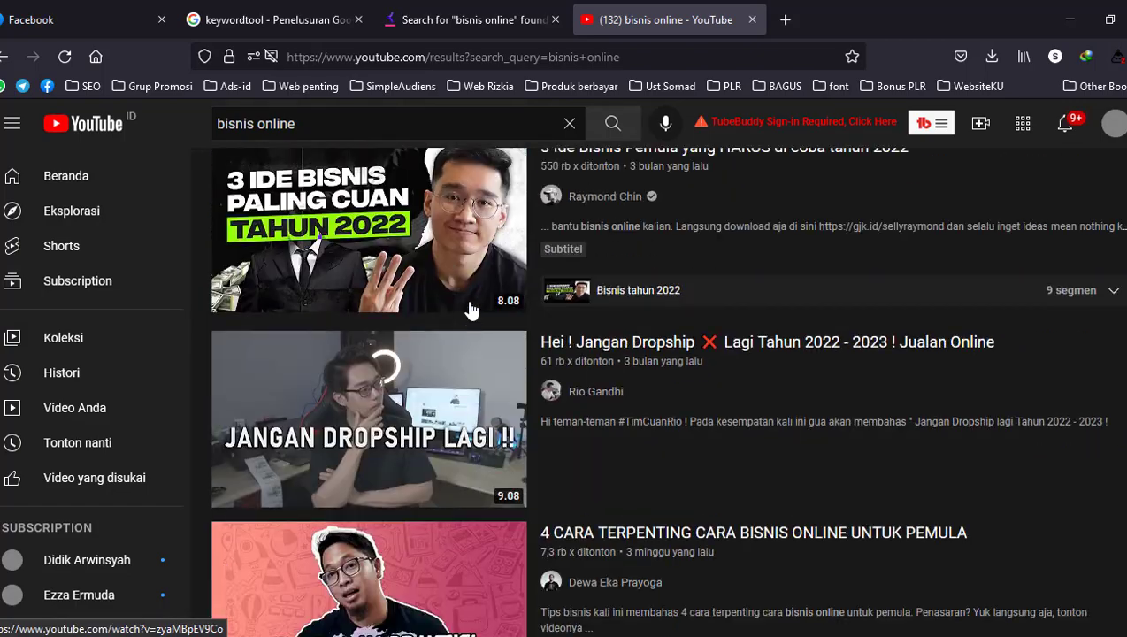
scroll(472, 310, up, 9)
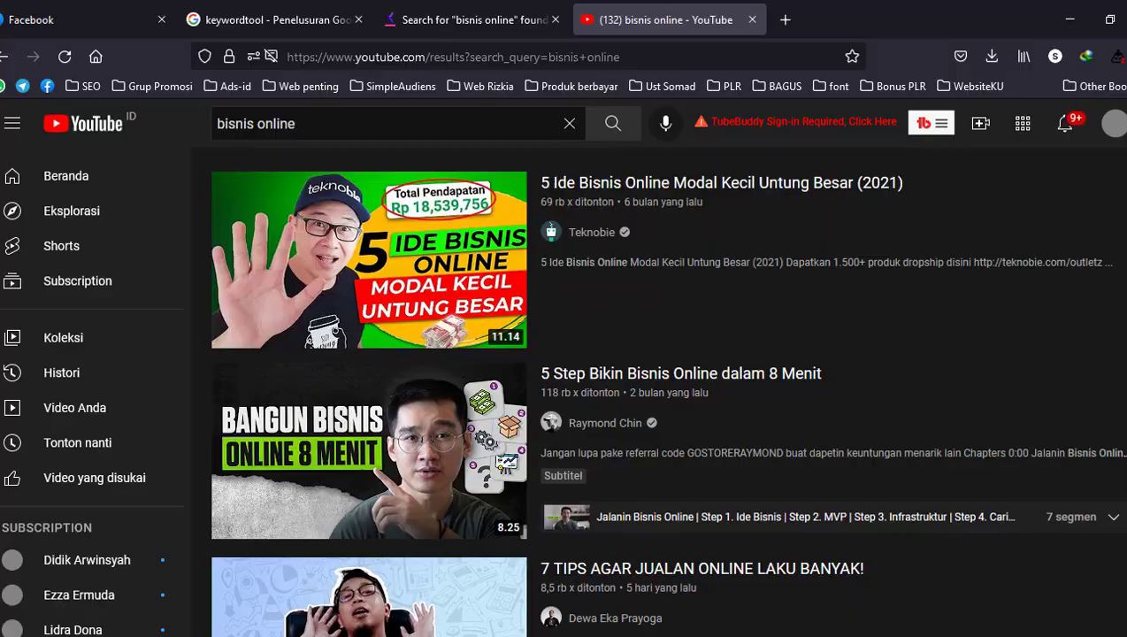
Highlight the keyword "bisnis online yang menjanjikan dan terbukti" in the Excel list and compare it with the video titles in the YouTube results
click(696, 635)
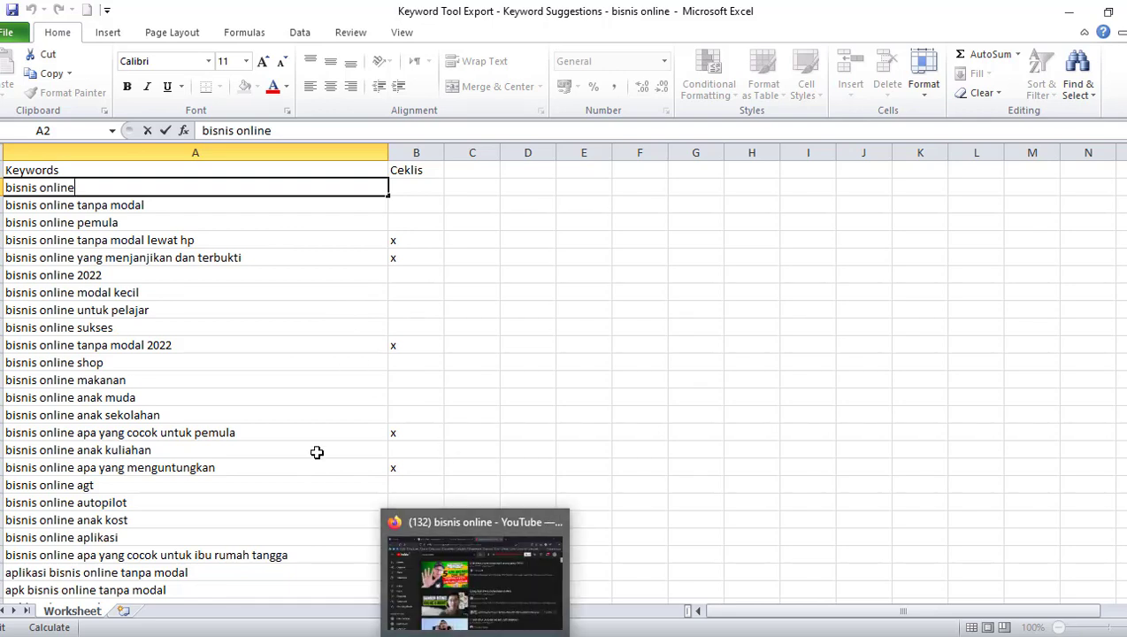
click(276, 257)
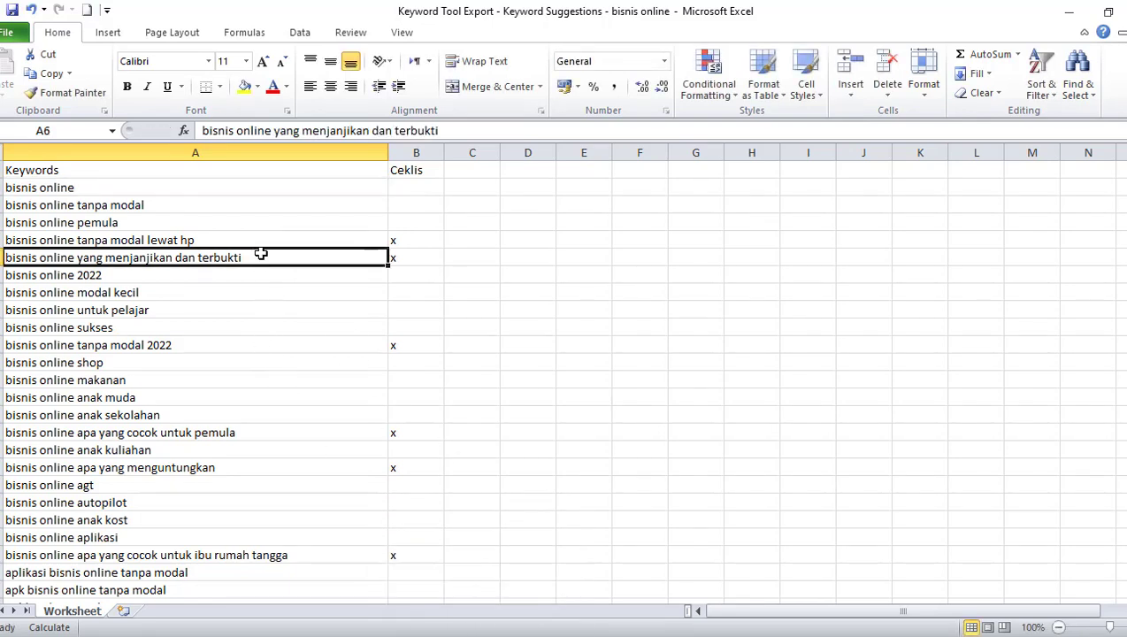
double_click(265, 256)
drag(278, 256, 11, 259)
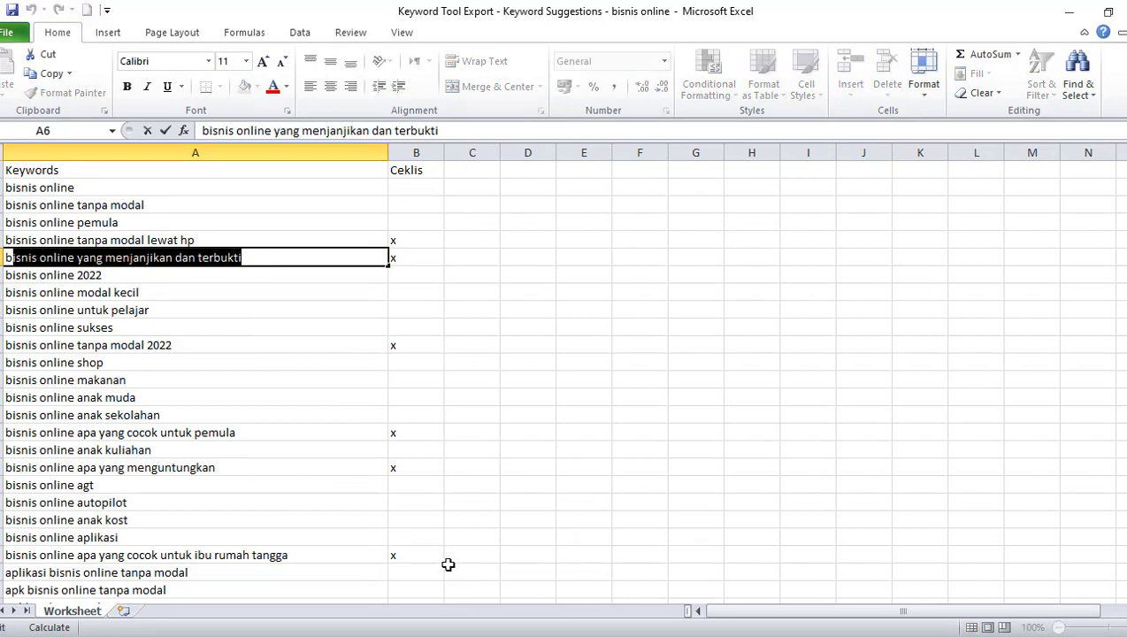
click(464, 636)
scroll(439, 404, up, 1)
scroll(440, 404, up, 4)
scroll(456, 458, down, 2)
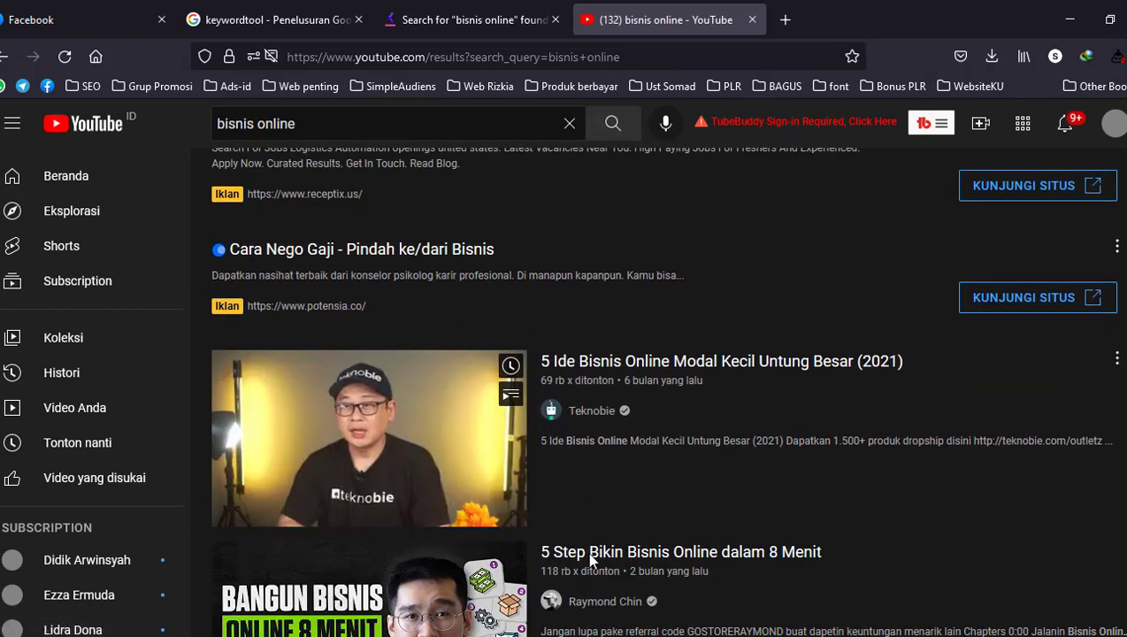
Return to Excel, highlight the short keyword "bisnis online" without changing it, and review it against the marked long keywords
click(696, 636)
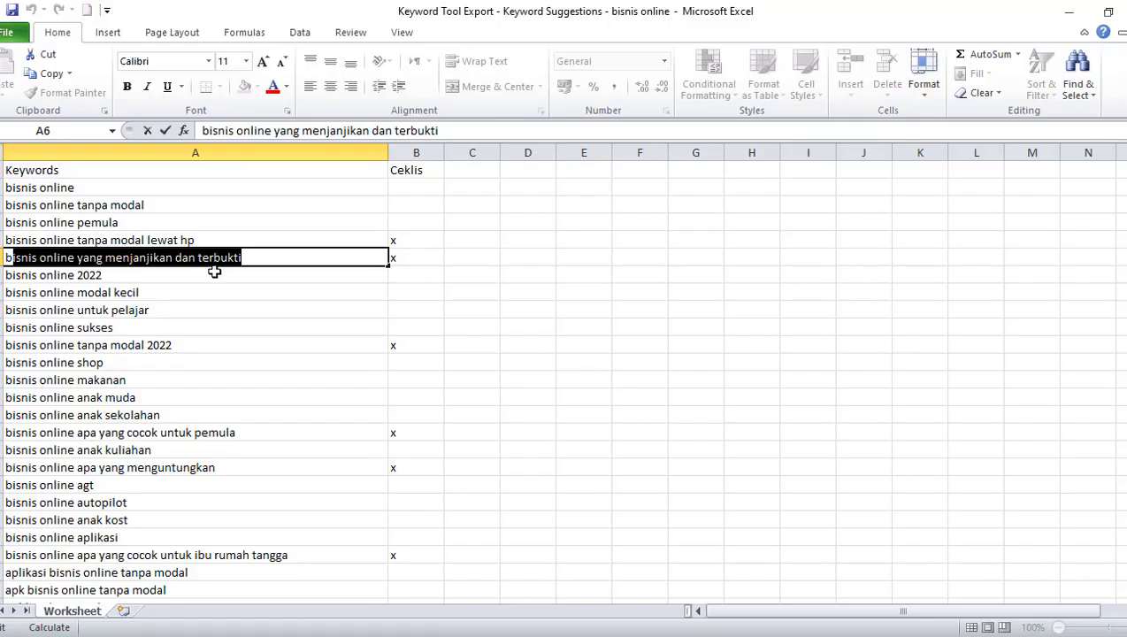
double_click(97, 188)
drag(104, 187, 5, 188)
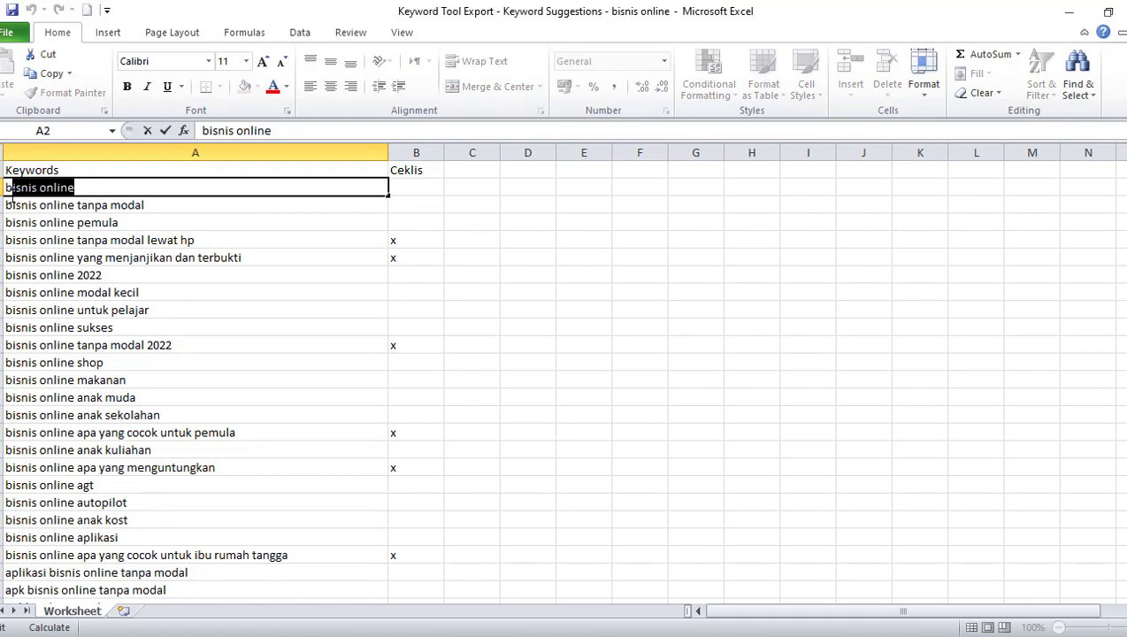
key(Escape)
scroll(230, 360, down, 5)
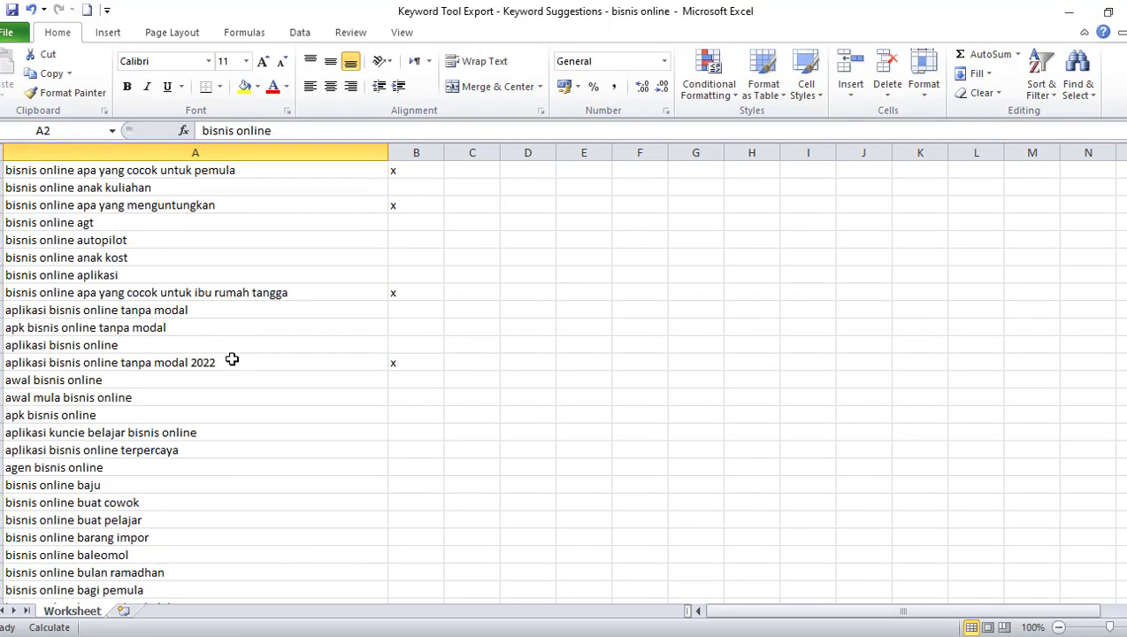
scroll(232, 360, up, 5)
scroll(350, 297, down, 1)
scroll(99, 223, up, 1)
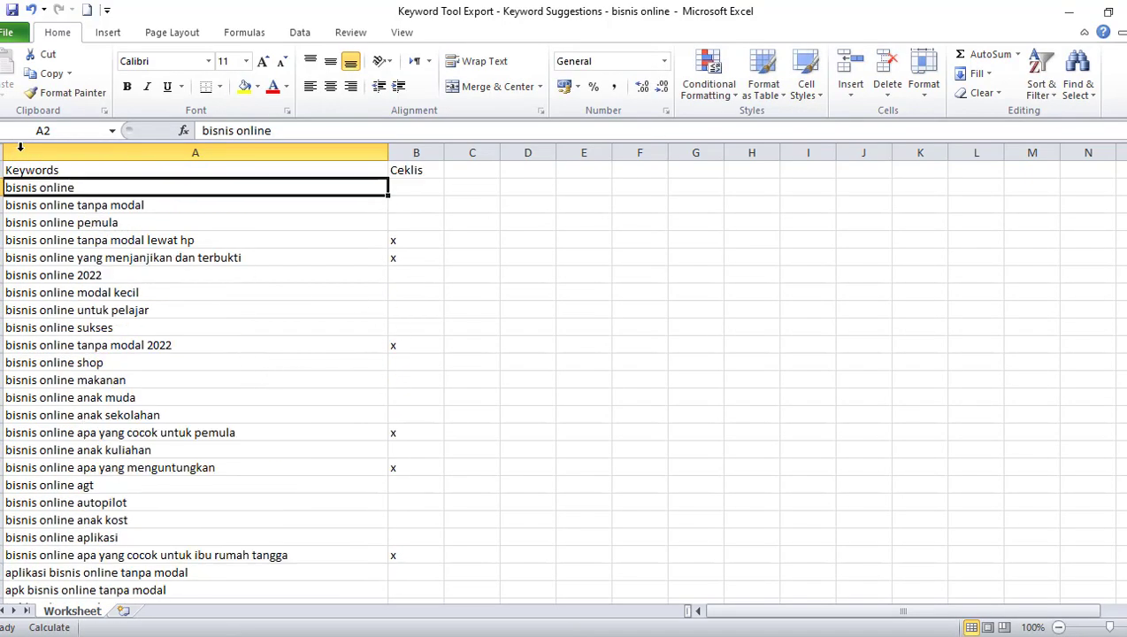
Sort the whole list by the values of Column B from A to Z and select the x-marked keywords in column A
key(ctrl+a)
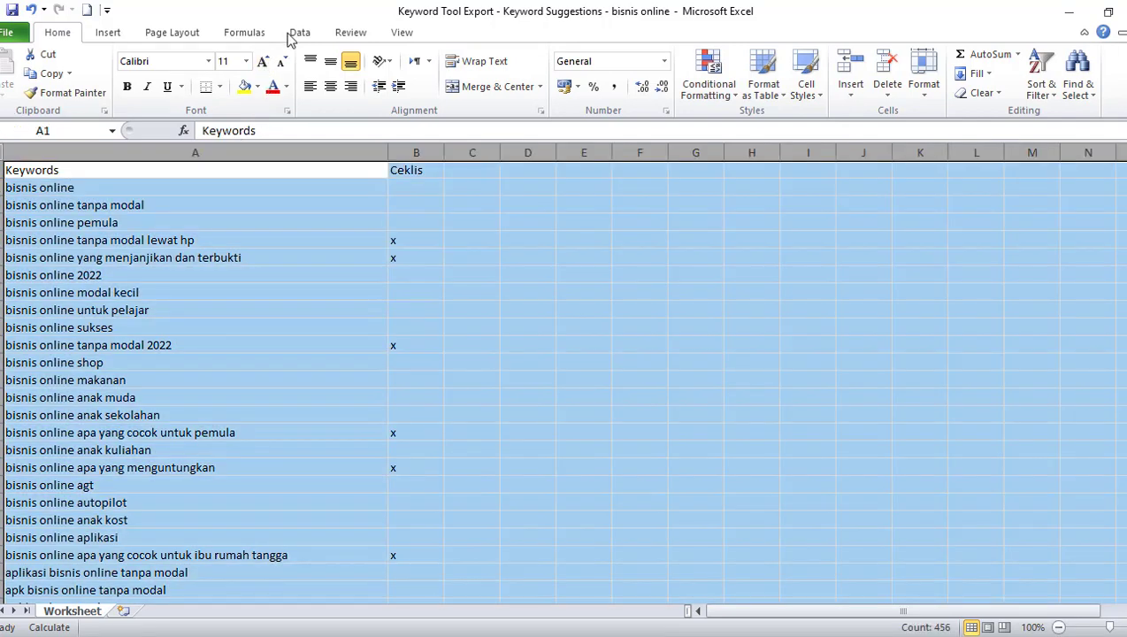
click(298, 33)
click(390, 79)
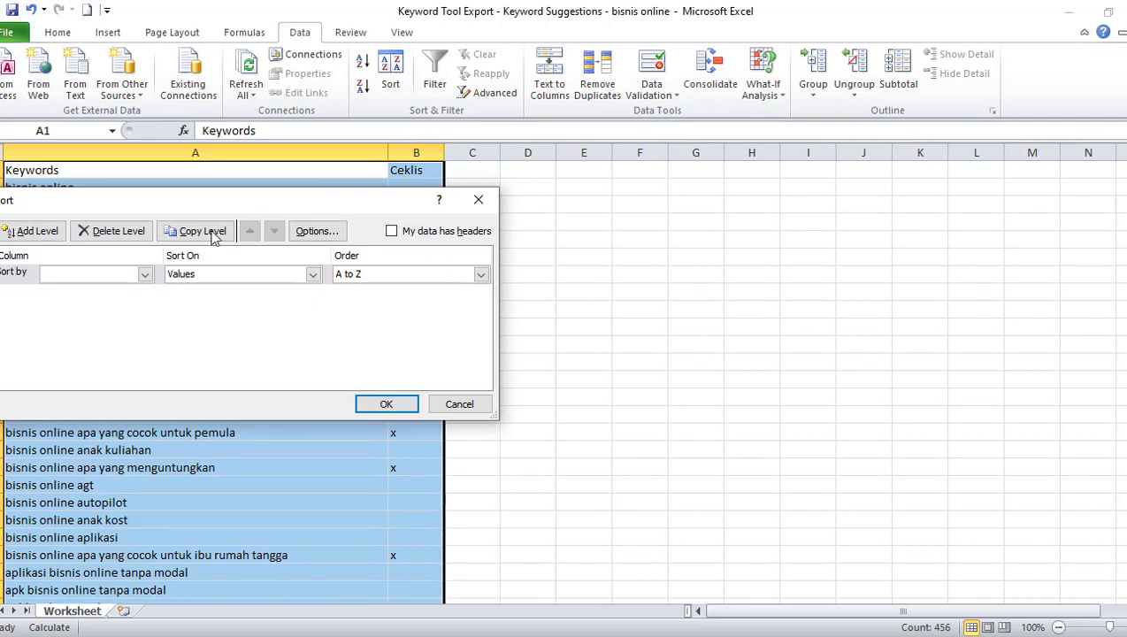
click(145, 274)
click(100, 303)
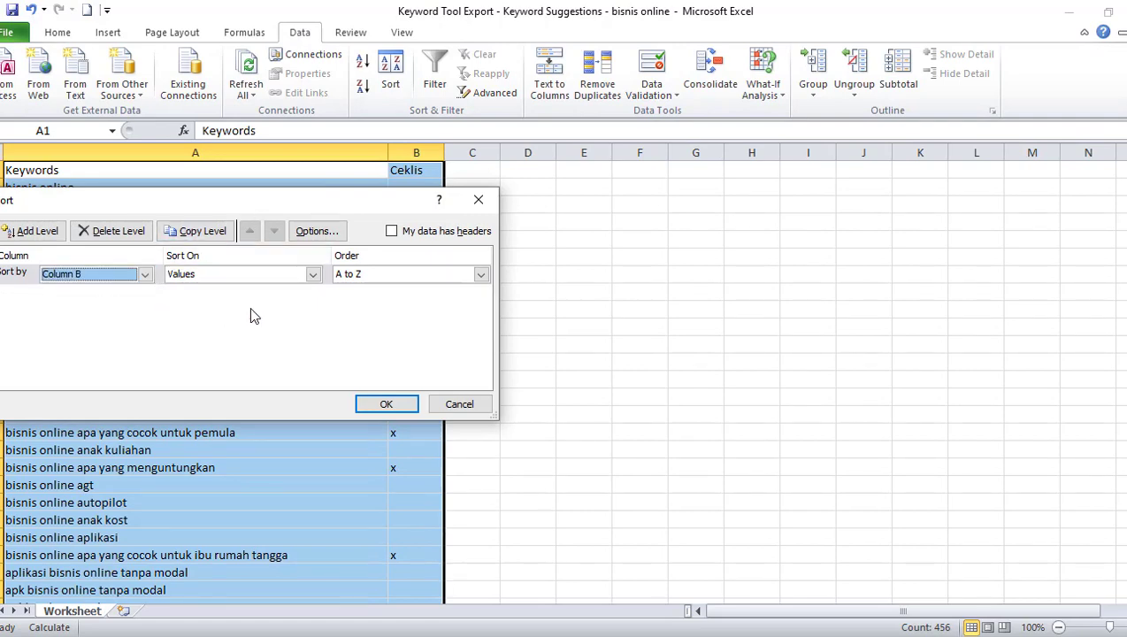
click(386, 403)
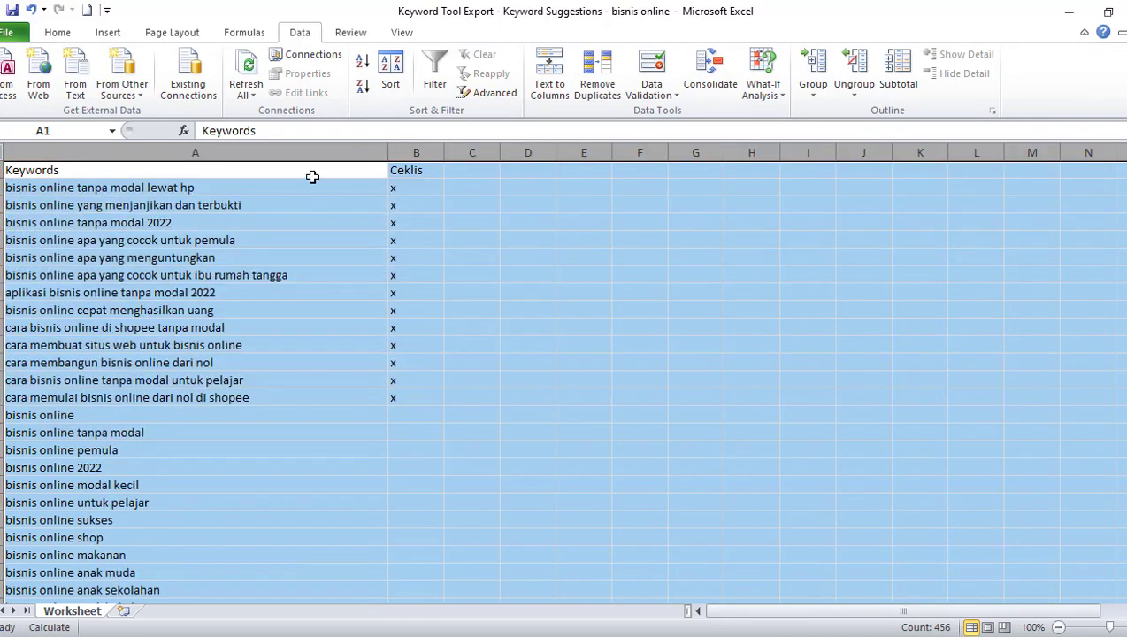
drag(247, 183, 263, 397)
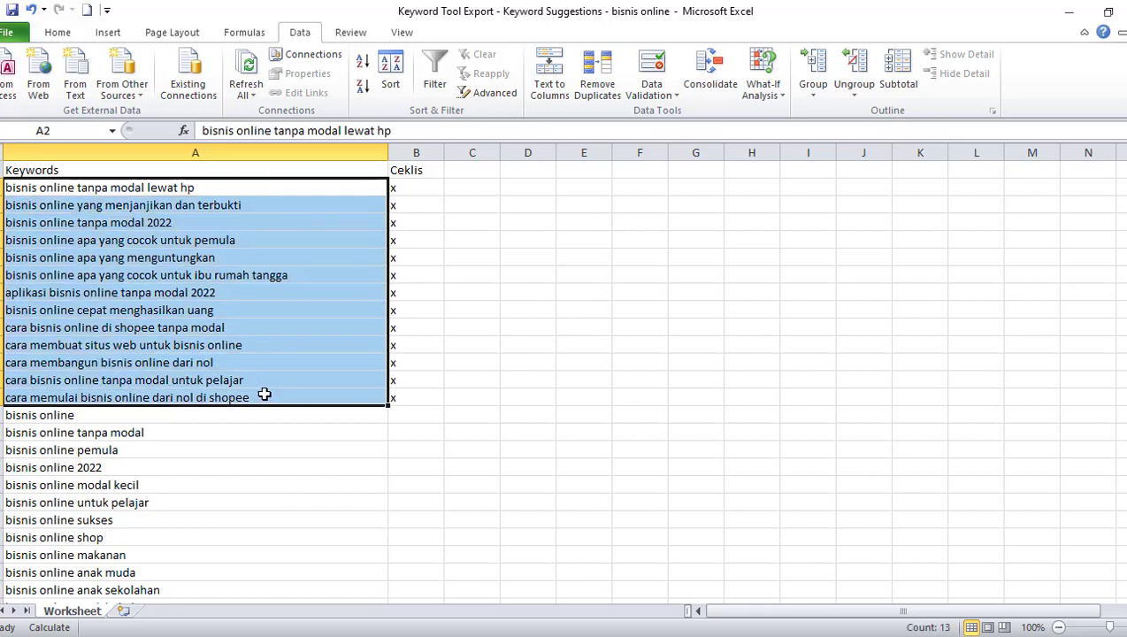